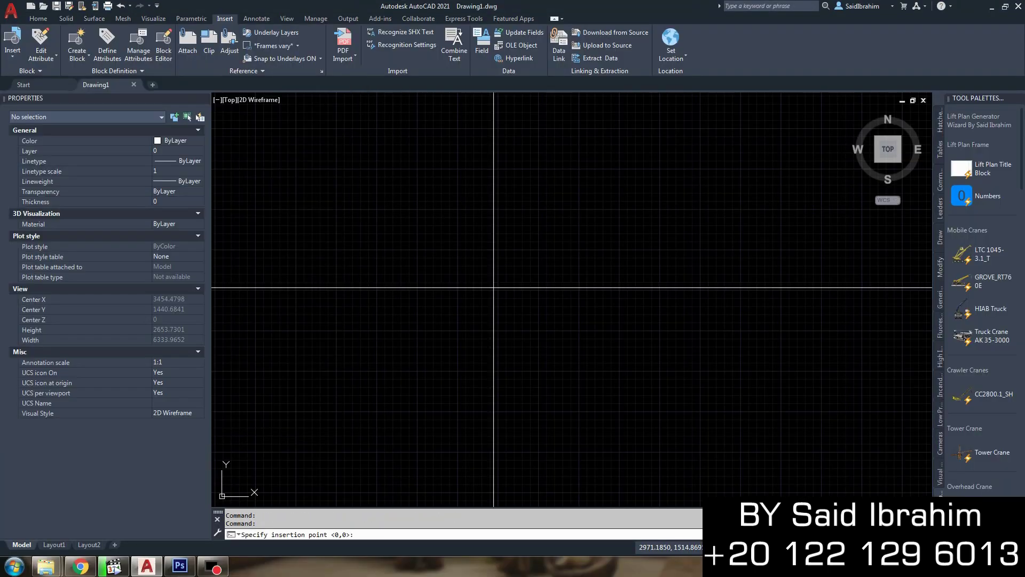
# - Place the attached crane photo in the drawing at the default scale and rotation
pyautogui.click(493, 287)
pyautogui.press('Return')
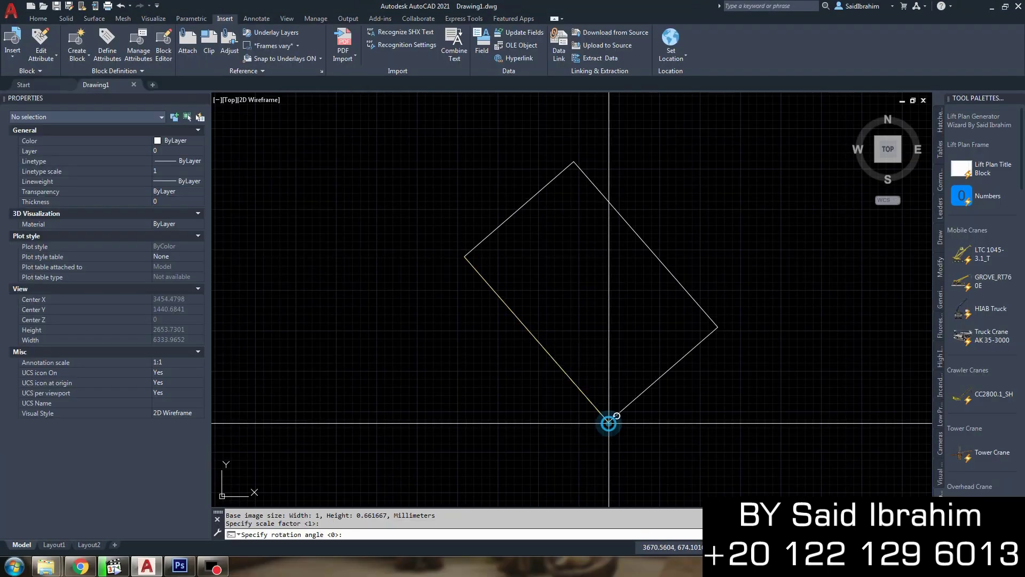
pyautogui.press('Return')
pyautogui.scroll(3, 502, 350)
pyautogui.scroll(-2, 502, 351)
# - Draw a rectangle around the crane cab on the photo with REC
pyautogui.write('rec')
pyautogui.press('Return')
pyautogui.click(422, 359)
pyautogui.click(599, 224)
pyautogui.moveTo(528, 384); pyautogui.dragTo(515, 378, button='middle')
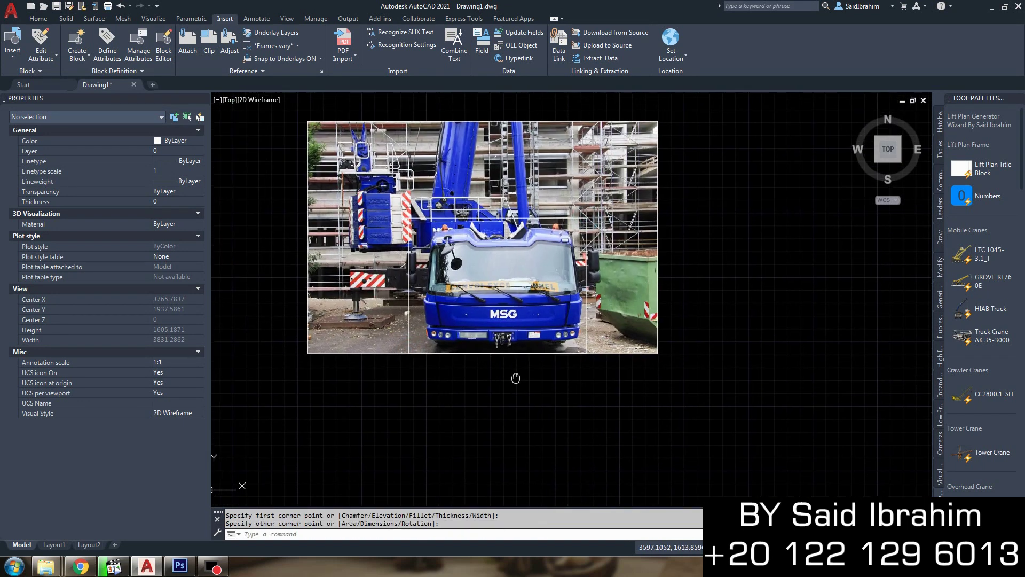
# - Turn off the grid and clip the crane photo using the rectangle polyline as the boundary
pyautogui.press('F7')
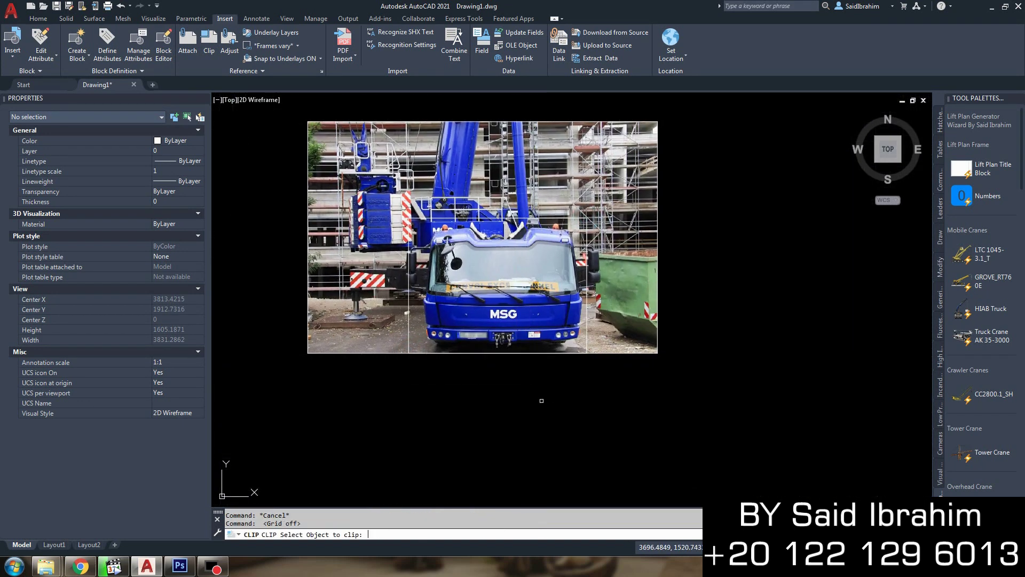
pyautogui.click(602, 353)
pyautogui.rightClick(589, 368)
pyautogui.rightClick(607, 405)
pyautogui.click(635, 295)
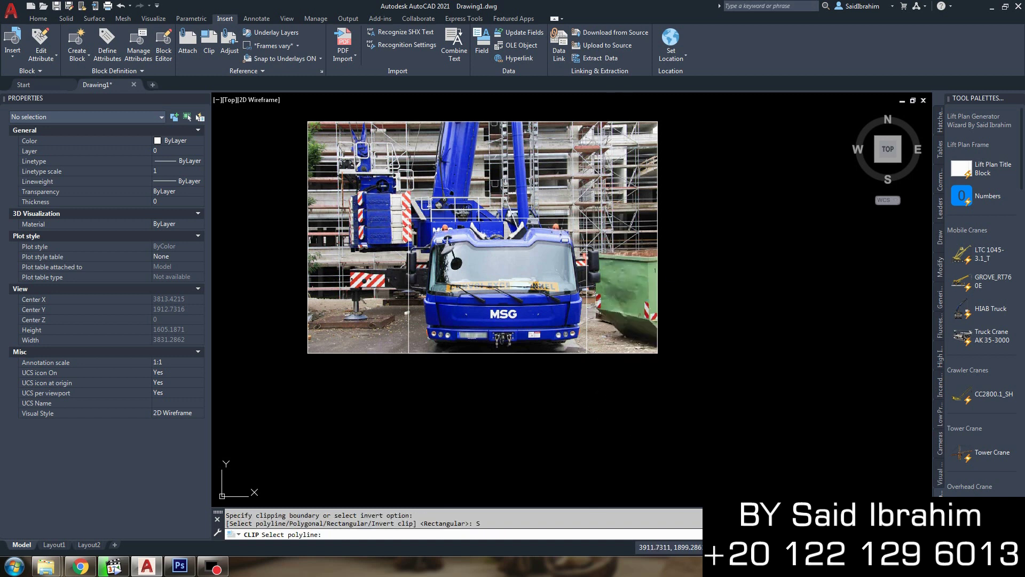
pyautogui.click(586, 320)
# - Delete the leftover boundary rectangle and grab the clipped image's bottom-right corner grip
pyautogui.scroll(2, 521, 321)
pyautogui.moveTo(521, 321); pyautogui.dragTo(517, 349, button='middle')
pyautogui.click(625, 315)
pyautogui.click(715, 392)
pyautogui.press('Delete')
pyautogui.click(622, 315)
pyautogui.click(625, 402)
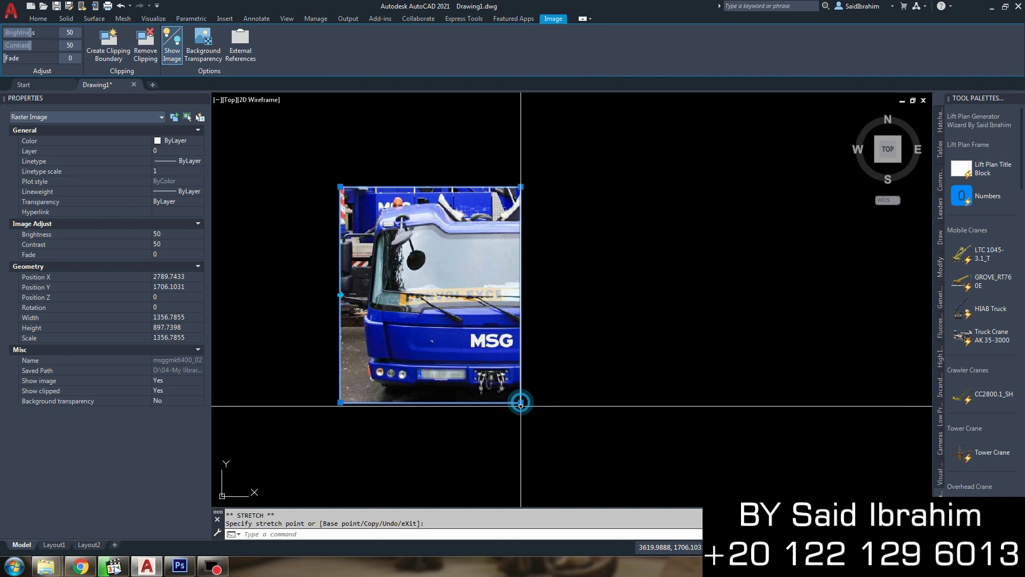
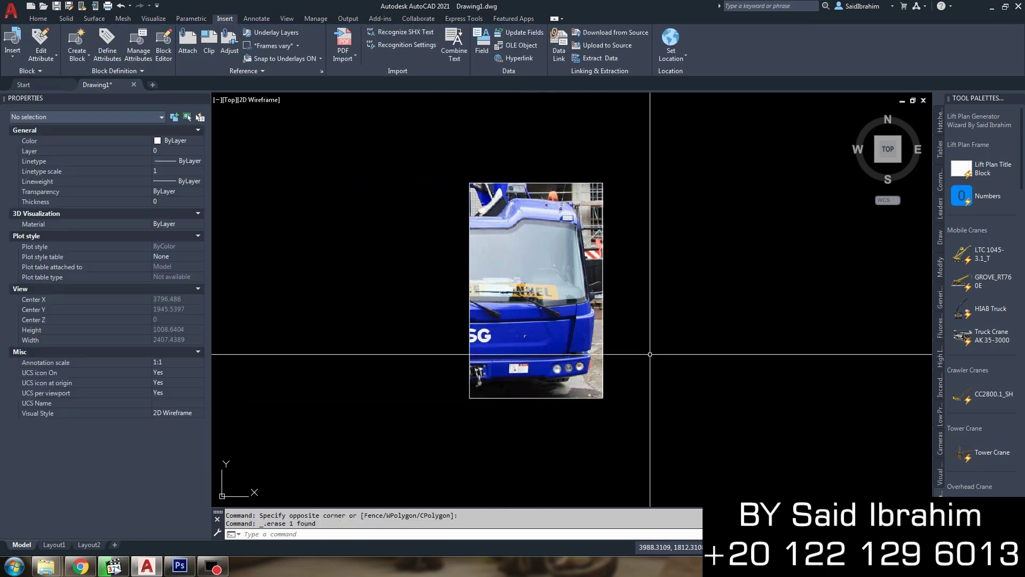
# - Raise the Fade of the truck photo so it sits faintly behind the drawing
pyautogui.press('Escape')
pyautogui.click(539, 238)
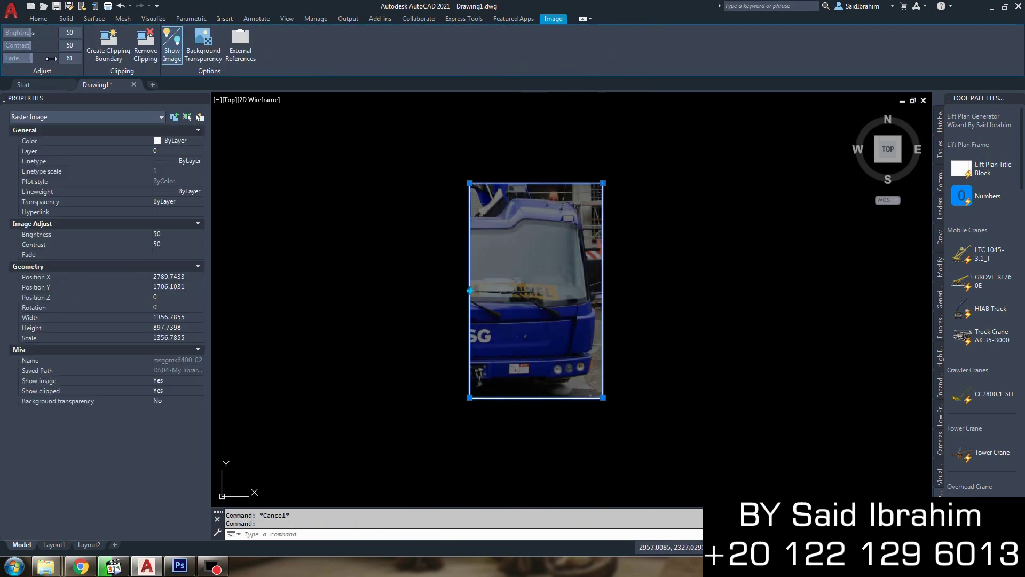
pyautogui.press('Escape')
pyautogui.scroll(4, 539, 237)
# - Begin a polyline with two vertices along the windshield's top edge
pyautogui.write('pl')
pyautogui.press('Return')
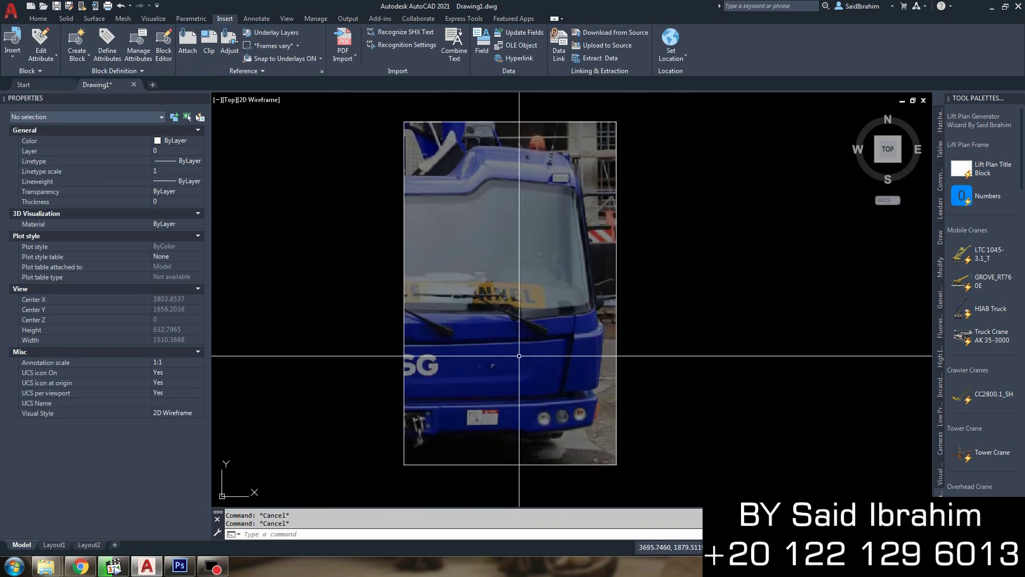
pyautogui.scroll(3, 400, 315)
pyautogui.scroll(-4, 401, 315)
pyautogui.scroll(3, 411, 183)
pyautogui.click(312, 190)
pyautogui.click(474, 189)
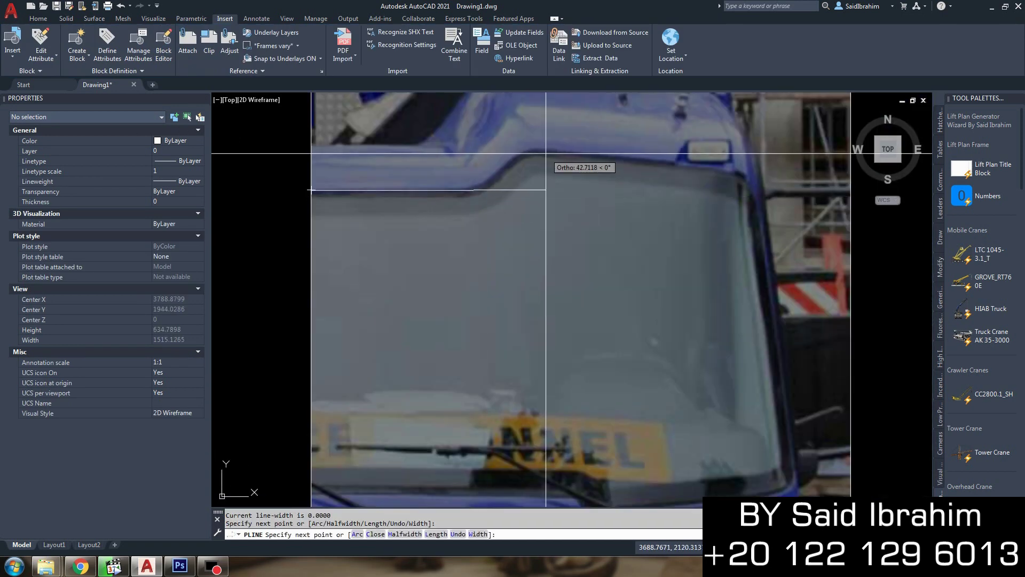
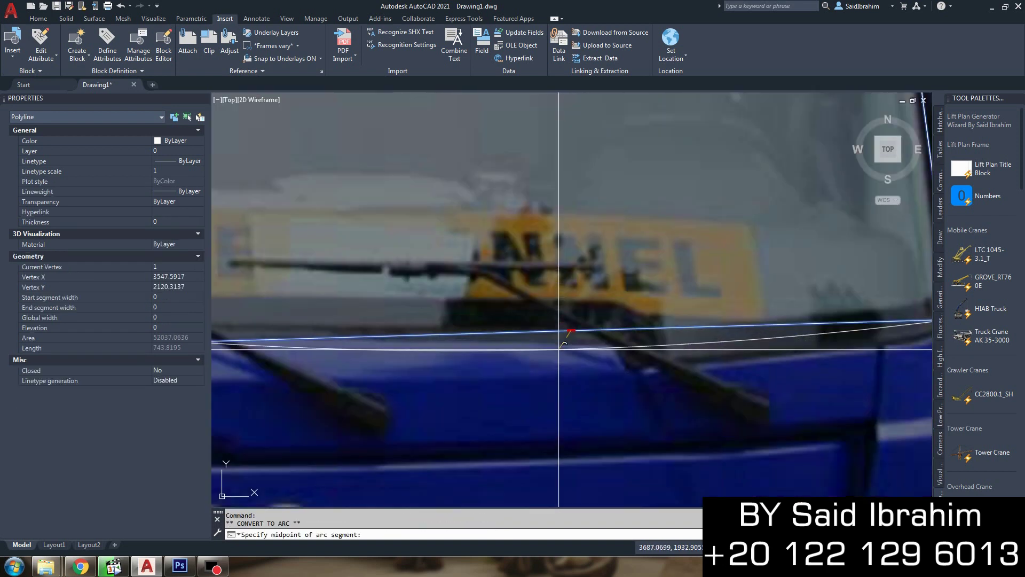
# - Bend the windshield's lower edge into an arc
pyautogui.press('Escape')
pyautogui.moveTo(568, 342)
pyautogui.mouseDown(button='middle')
pyautogui.moveTo(567, 359)
pyautogui.moveTo(532, 367)
pyautogui.mouseUp(button='middle')
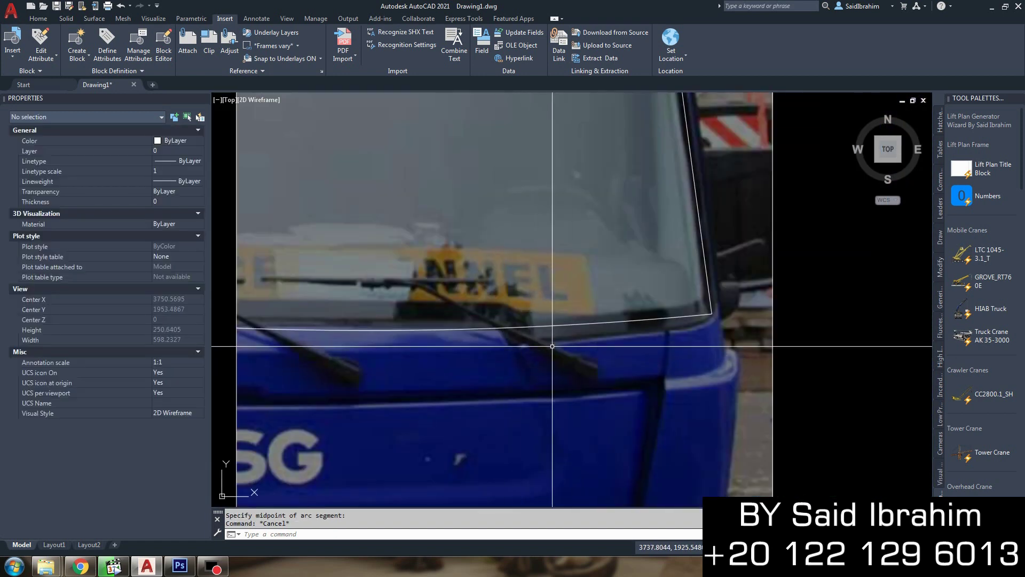
pyautogui.press('Escape')
pyautogui.scroll(-4, 516, 374)
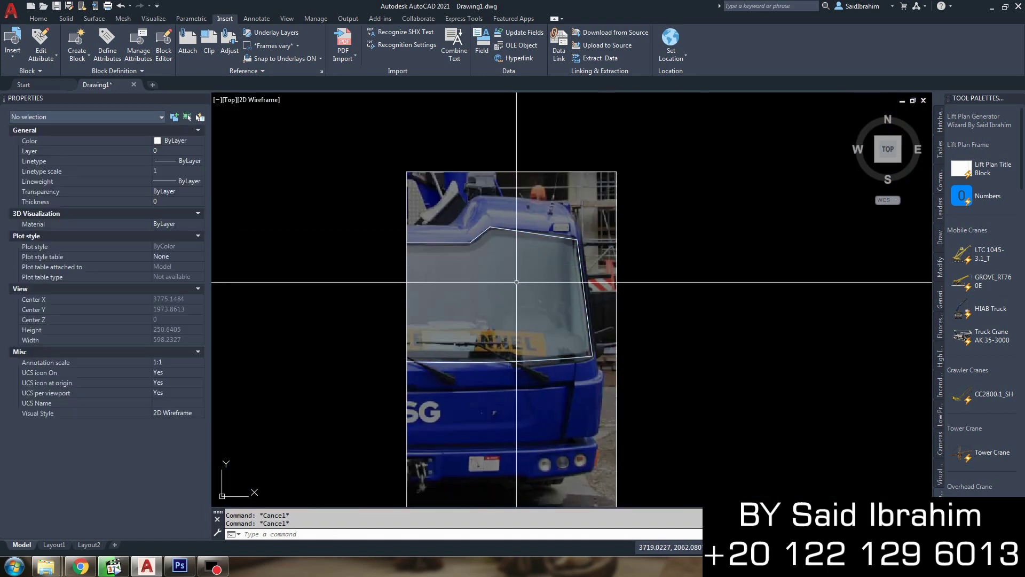
# - Trace the cab's flat and sloping roof edges to the roof corner with a polyline
pyautogui.write('pl')
pyautogui.press('Return')
pyautogui.scroll(4, 423, 218)
pyautogui.click(381, 234)
pyautogui.click(486, 235)
pyautogui.press('F8')
pyautogui.click(555, 159)
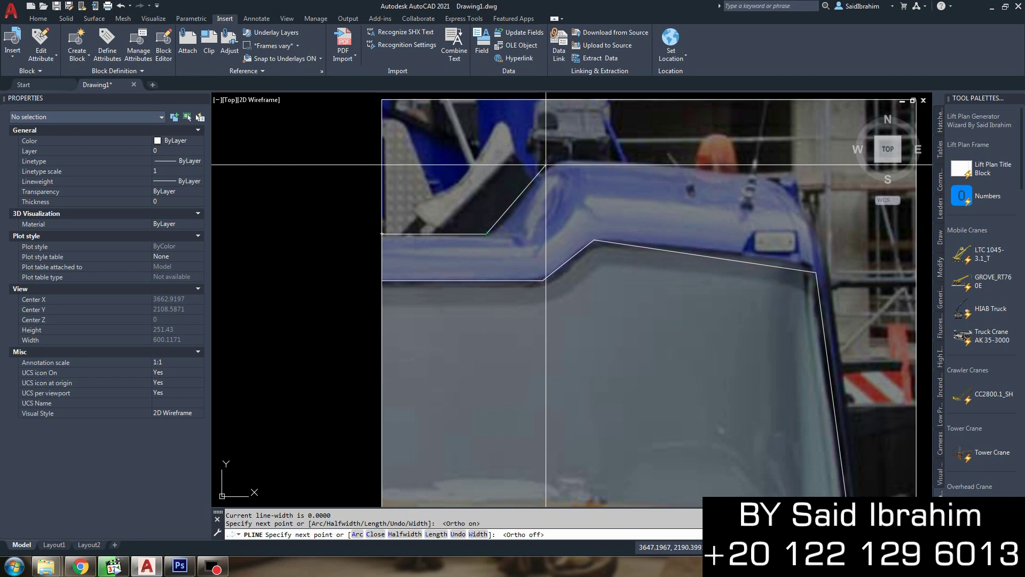
pyautogui.click(780, 177)
# - Continue the outline down the truck's right edge and along the bumper
pyautogui.scroll(-3, 883, 238)
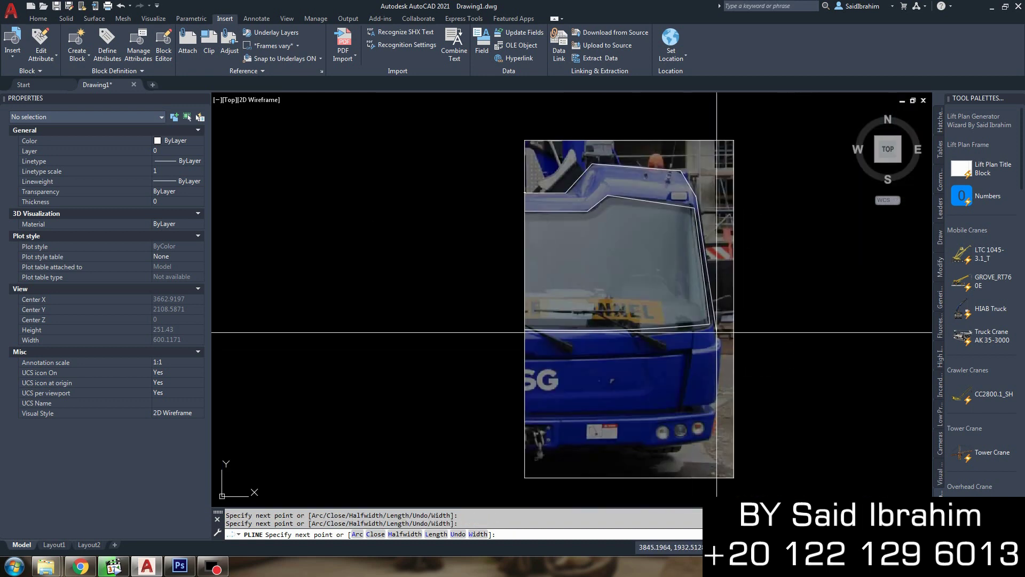
pyautogui.scroll(4, 768, 303)
pyautogui.click(714, 368)
pyautogui.scroll(-2, 748, 375)
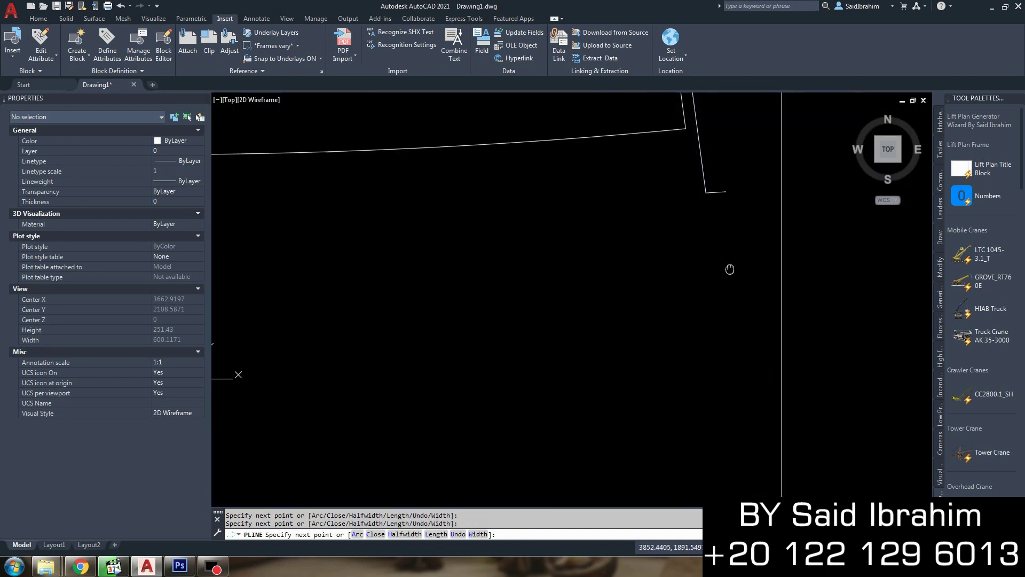
pyautogui.click(727, 222)
pyautogui.click(715, 373)
pyautogui.click(694, 396)
pyautogui.moveTo(694, 396); pyautogui.dragTo(724, 269, button='middle')
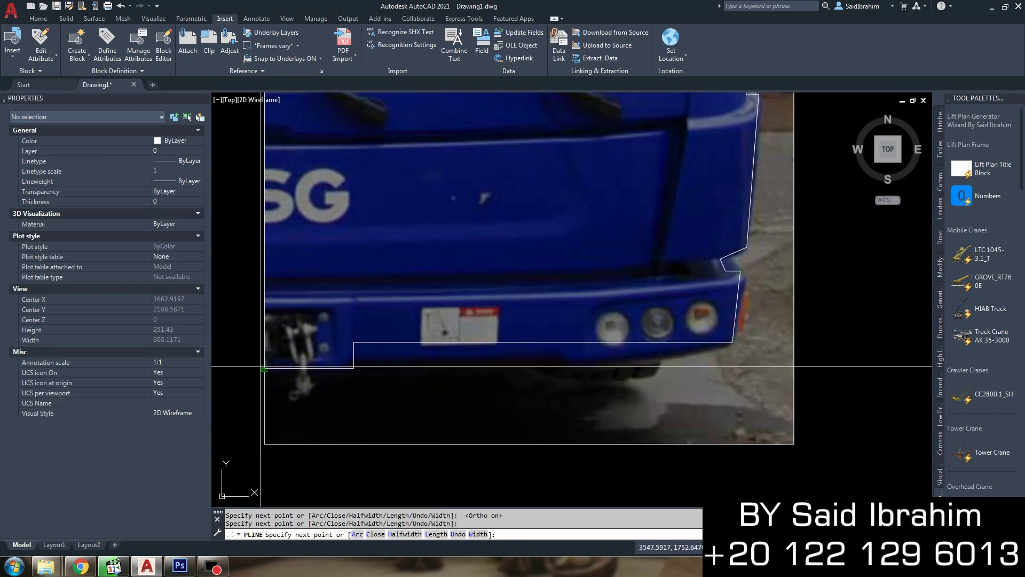
pyautogui.click(262, 366)
# - Grip-stretch the outline's bumper corner onto the photo's edge
pyautogui.click(543, 342)
pyautogui.press('Escape')
pyautogui.scroll(-2, 487, 327)
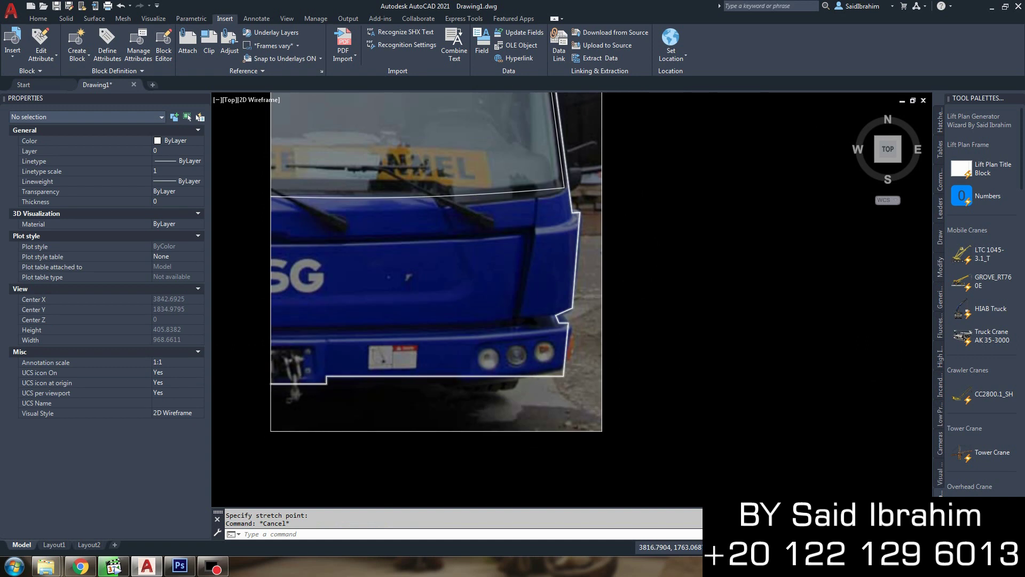
pyautogui.scroll(2, 564, 377)
pyautogui.scroll(2, 564, 377)
pyautogui.click(564, 378)
pyautogui.press('Escape')
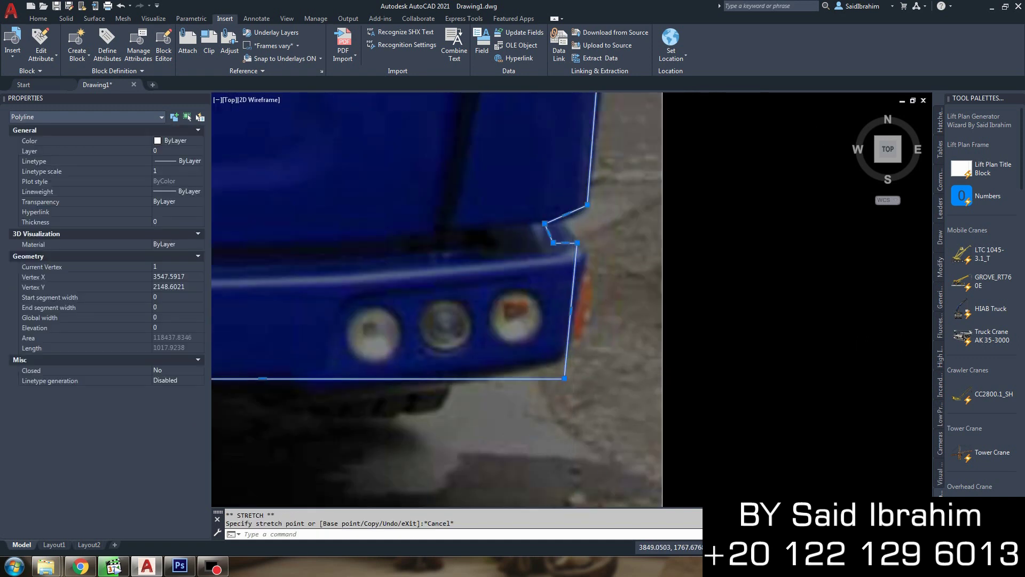
pyautogui.scroll(-3, 468, 354)
pyautogui.click(587, 371)
pyautogui.scroll(2, 588, 372)
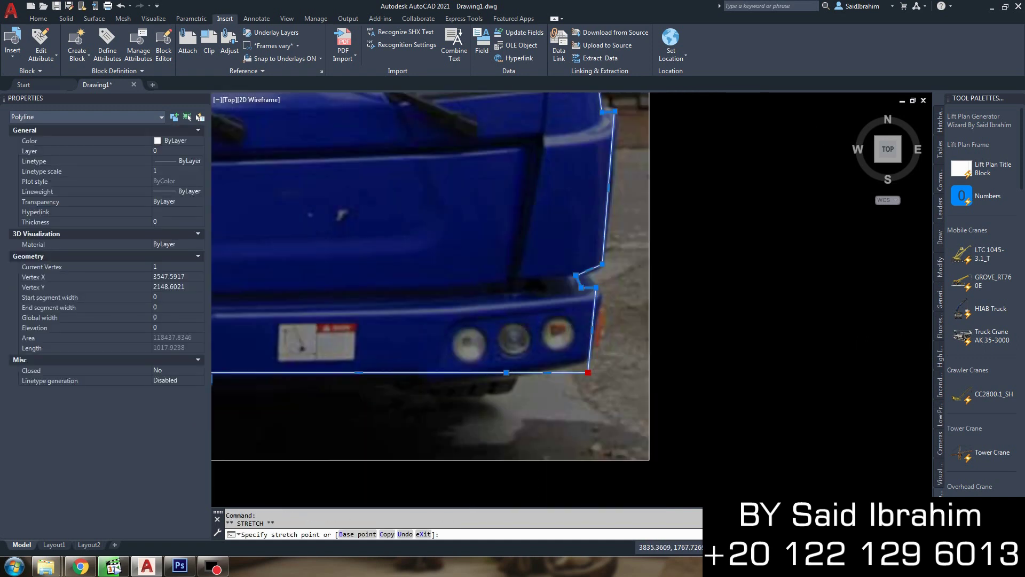
pyautogui.click(585, 354)
pyautogui.scroll(2, 549, 229)
pyautogui.scroll(2, 549, 354)
pyautogui.write('c')
pyautogui.press('Return')
# - Circle the right headlamp and copy the circle onto the middle and left lamps
pyautogui.click(548, 304)
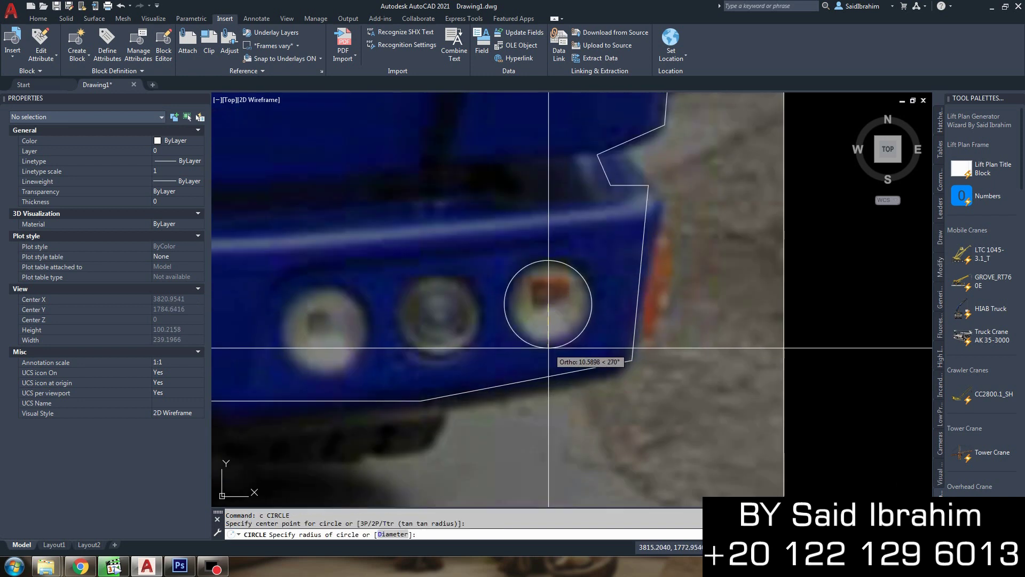
pyautogui.click(548, 347)
pyautogui.scroll(-2, 548, 348)
pyautogui.write('co')
pyautogui.press('Return')
pyautogui.click(586, 291)
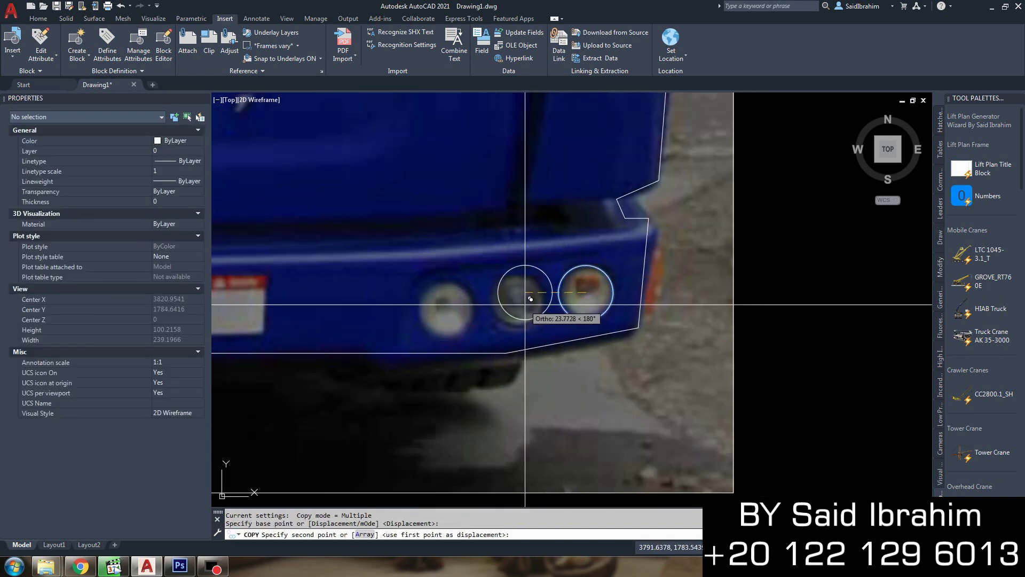
pyautogui.click(517, 301)
pyautogui.click(445, 309)
pyautogui.press('Escape')
pyautogui.press('Escape')
# - Trace the outline of the lamp housing around the headlamps
pyautogui.click(602, 251)
pyautogui.click(439, 266)
pyautogui.click(410, 284)
pyautogui.click(619, 251)
pyautogui.press('Escape')
# - Fillet the housing's open corner into a sharp closed corner
pyautogui.write('f')
pyautogui.press('Return')
pyautogui.write('r')
pyautogui.press('Return')
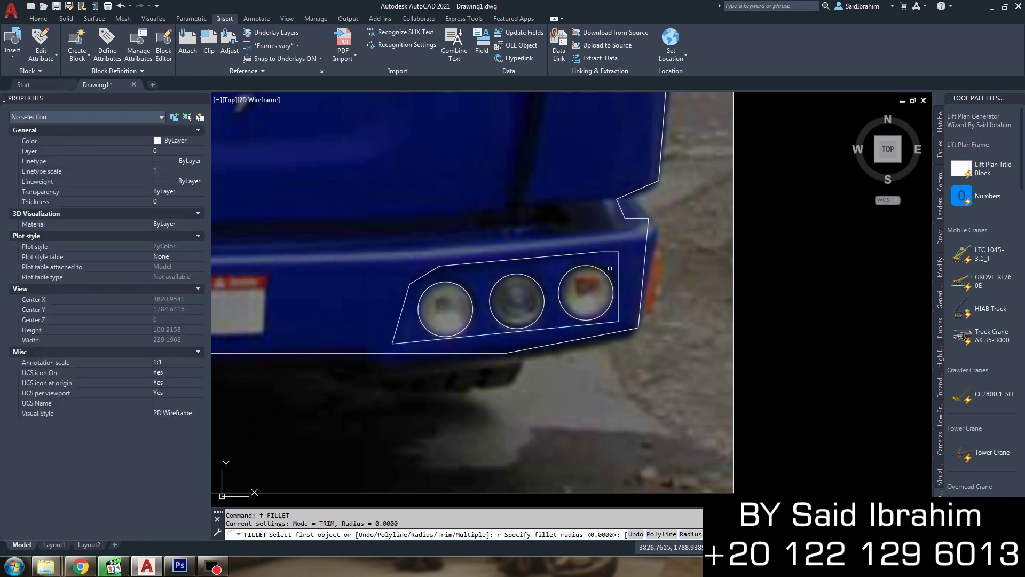
pyautogui.scroll(2, 609, 262)
pyautogui.click(609, 262)
pyautogui.press('Escape')
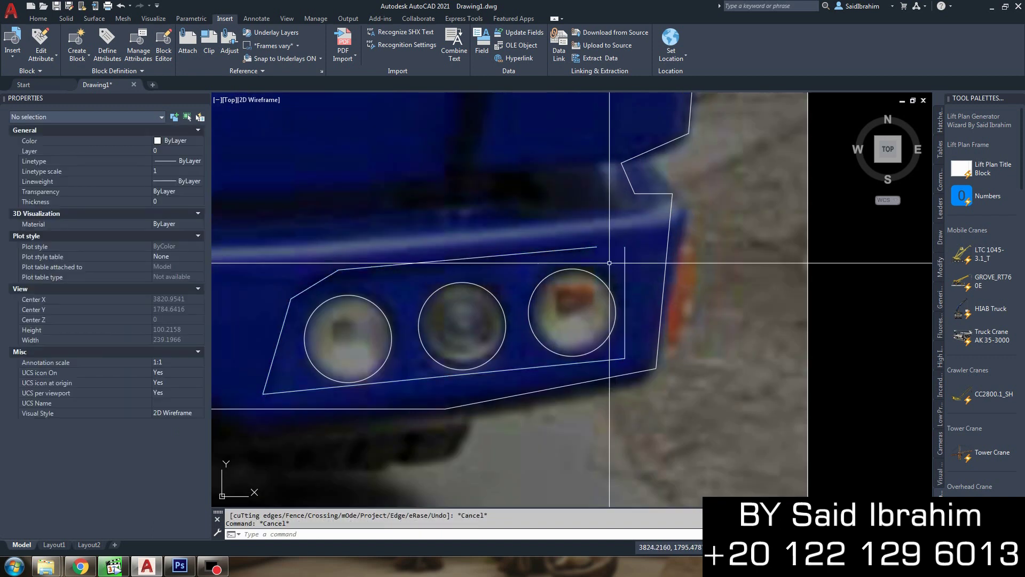
pyautogui.click(625, 254)
pyautogui.click(593, 247)
pyautogui.scroll(-5, 430, 348)
pyautogui.scroll(3, 391, 291)
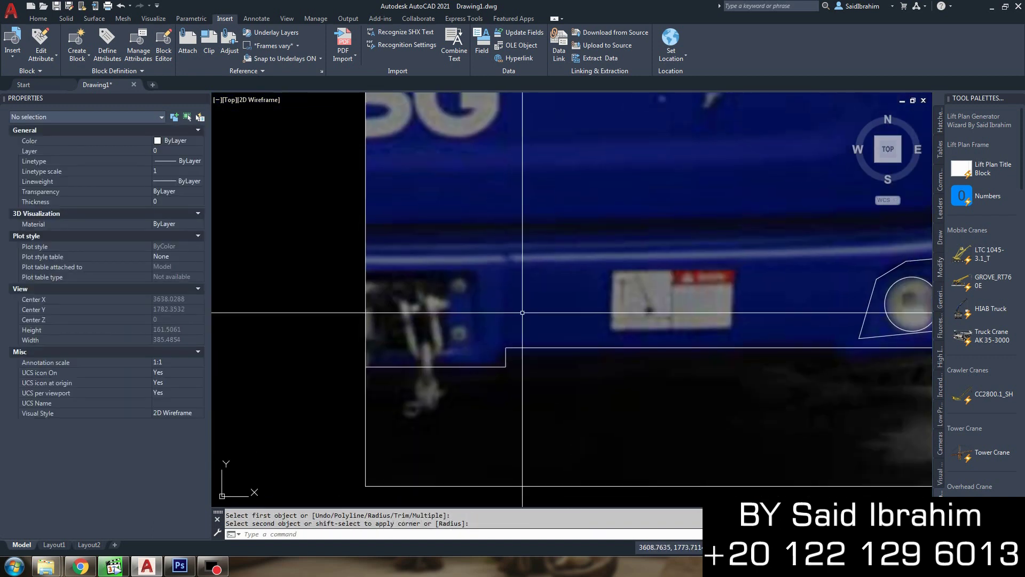
pyautogui.scroll(2, 391, 287)
# - Outline the small lower-left panel as a polyline rectangle
pyautogui.write('pl')
pyautogui.press('Return')
pyautogui.click(501, 288)
pyautogui.click(492, 362)
pyautogui.click(390, 362)
pyautogui.scroll(1, 474, 328)
# - Draw a small bolt circle in the panel and mirror it across the panel
pyautogui.click(478, 287)
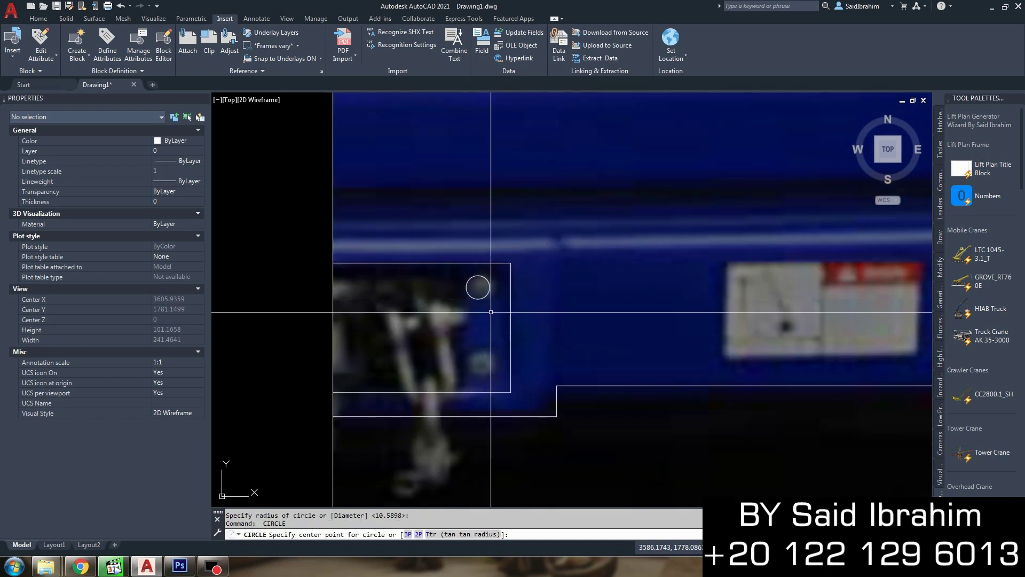
pyautogui.scroll(-3, 474, 329)
pyautogui.click(474, 304)
pyautogui.write('mi')
pyautogui.press('Return')
pyautogui.click(458, 324)
pyautogui.click(501, 328)
# - Keep the original bolt circle, then draw and copy the right pillar's curved edge
pyautogui.scroll(-1, 502, 328)
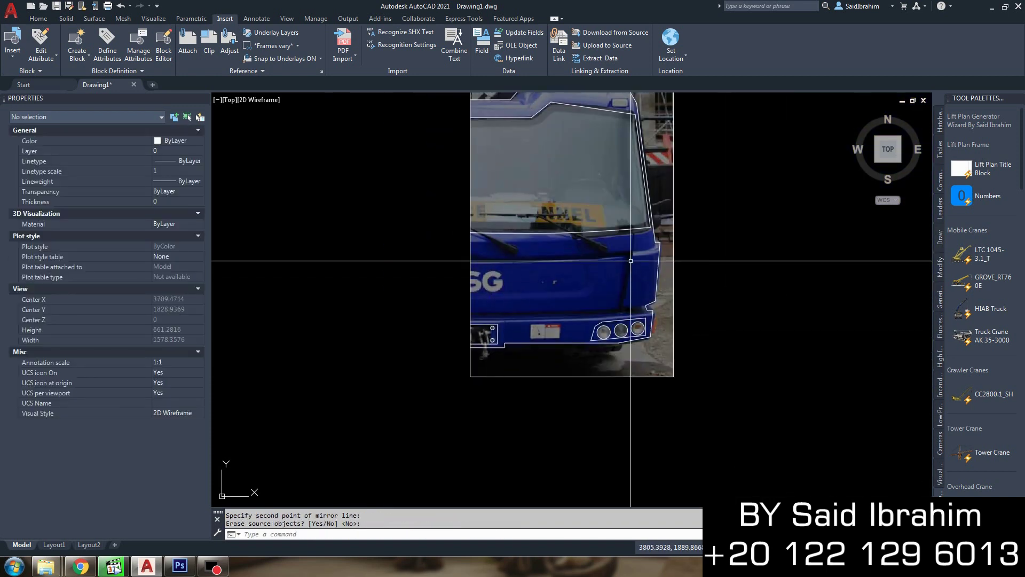
pyautogui.scroll(1, 603, 261)
pyautogui.scroll(2, 658, 267)
pyautogui.scroll(2, 658, 267)
pyautogui.press('Return')
pyautogui.write('a')
pyautogui.press('Return')
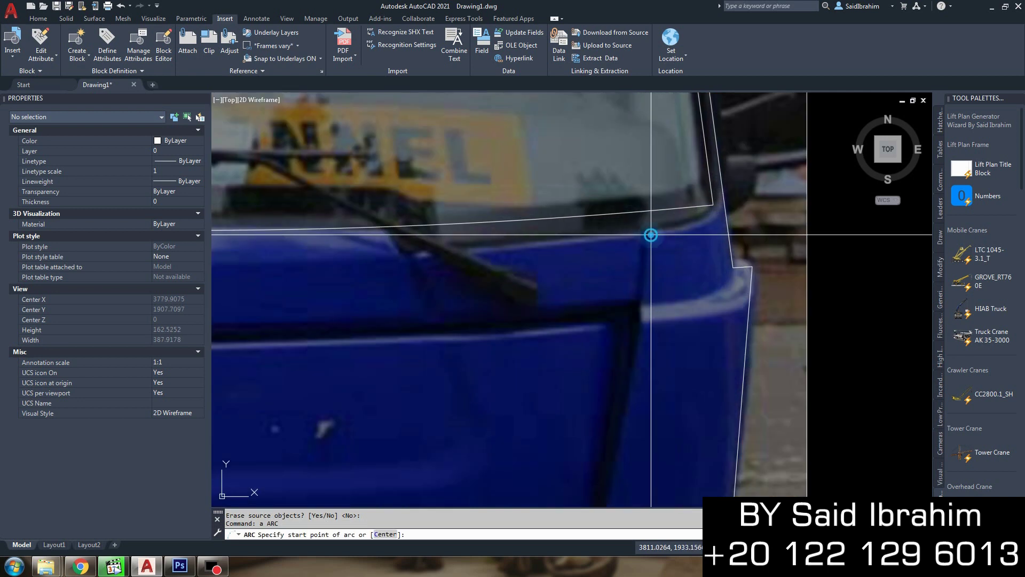
pyautogui.click(650, 262)
pyautogui.write('co')
pyautogui.press('Return')
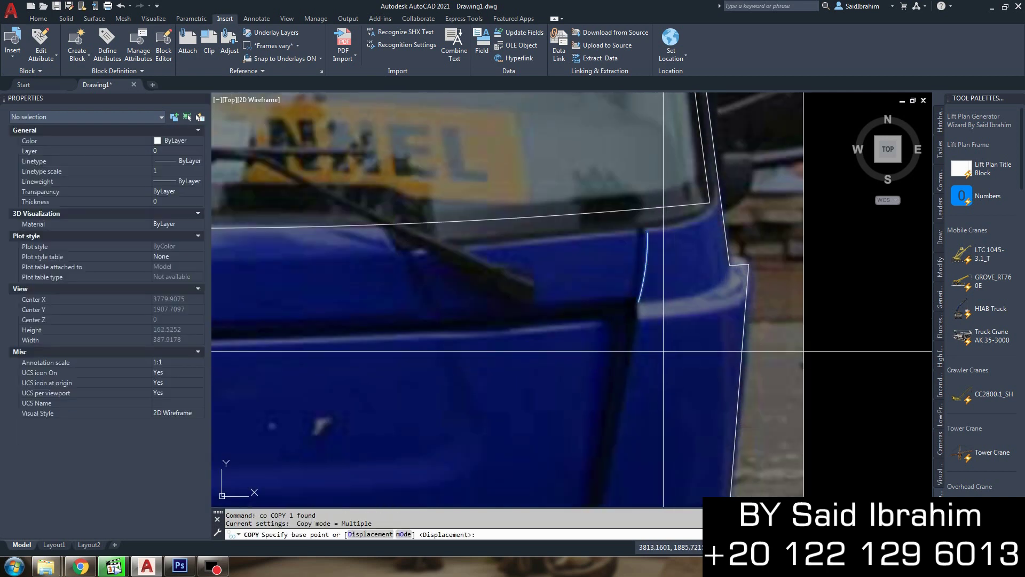
pyautogui.scroll(-4, 710, 283)
pyautogui.scroll(2, 715, 282)
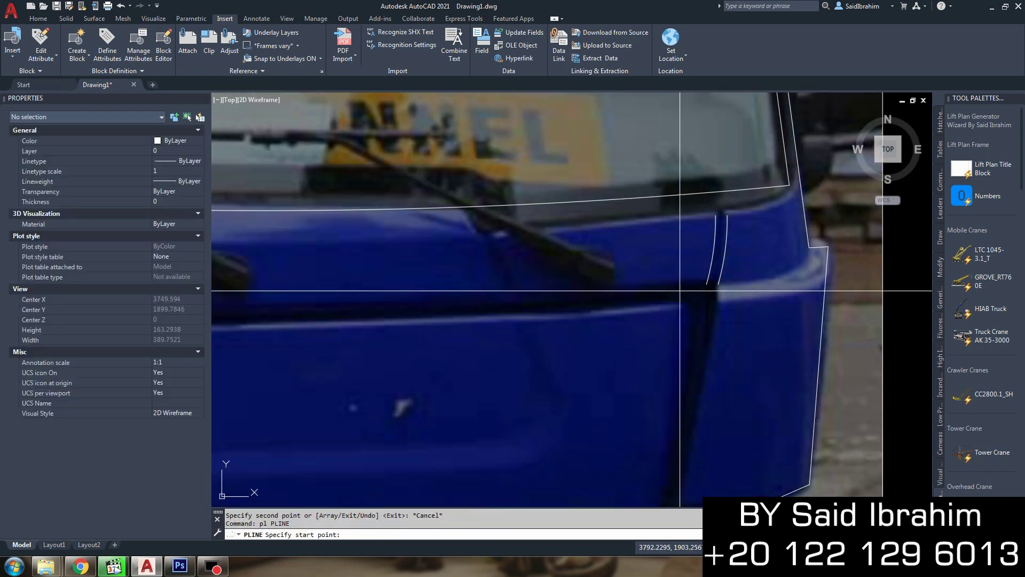
pyautogui.scroll(-2, 714, 281)
# - Draw a line across the truck front and curve its middle beneath the windshield
pyautogui.click(439, 285)
pyautogui.click(692, 284)
pyautogui.press('Escape')
pyautogui.click(531, 284)
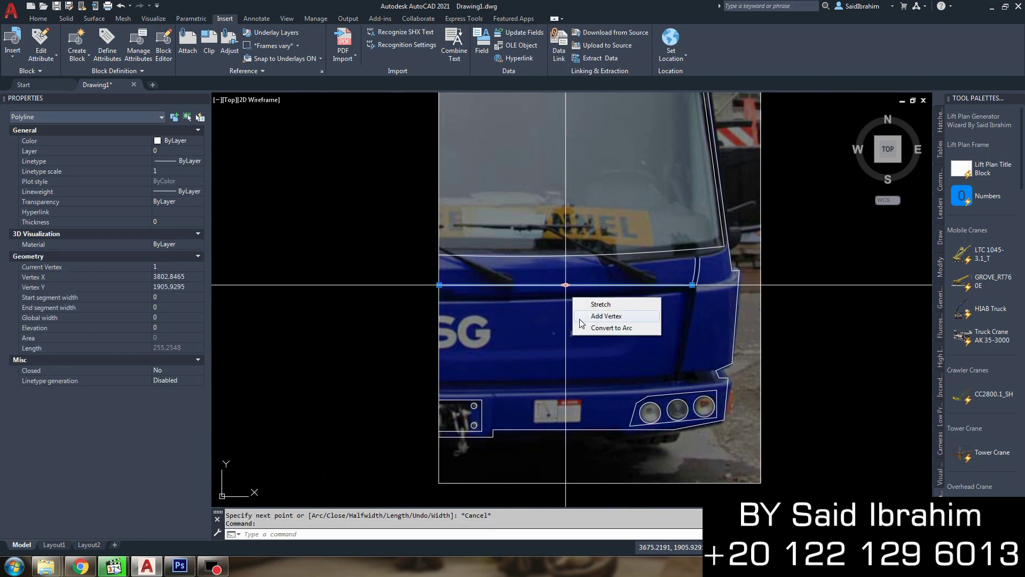
pyautogui.moveTo(565, 284)
pyautogui.click(614, 327)
pyautogui.scroll(3, 614, 320)
pyautogui.scroll(-3, 534, 326)
pyautogui.press('Escape')
pyautogui.moveTo(466, 324); pyautogui.dragTo(498, 338, button='middle')
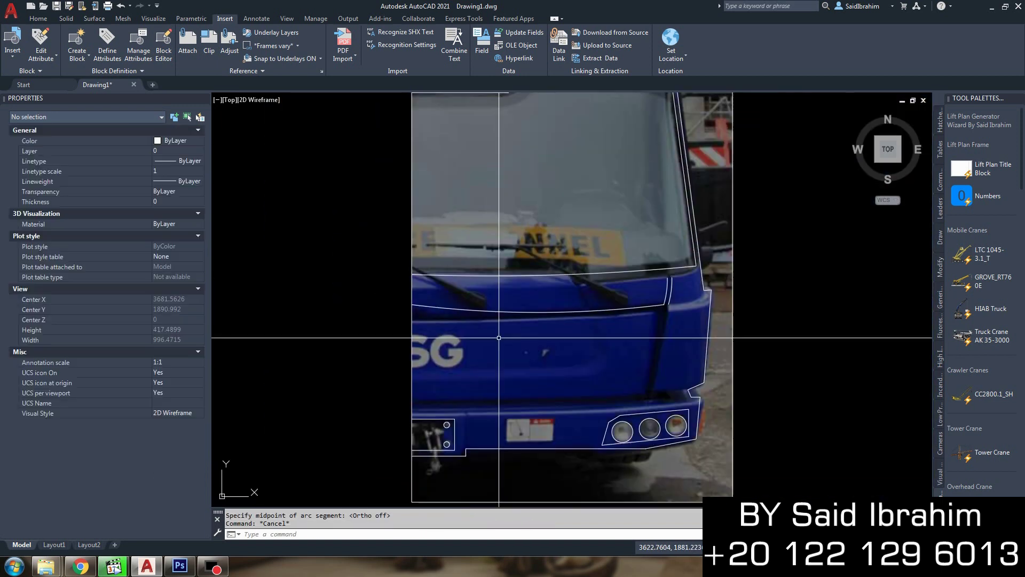
pyautogui.press('Escape')
pyautogui.press('Escape')
# - Trim the line where it overshoots the truck's left side
pyautogui.scroll(2, 445, 319)
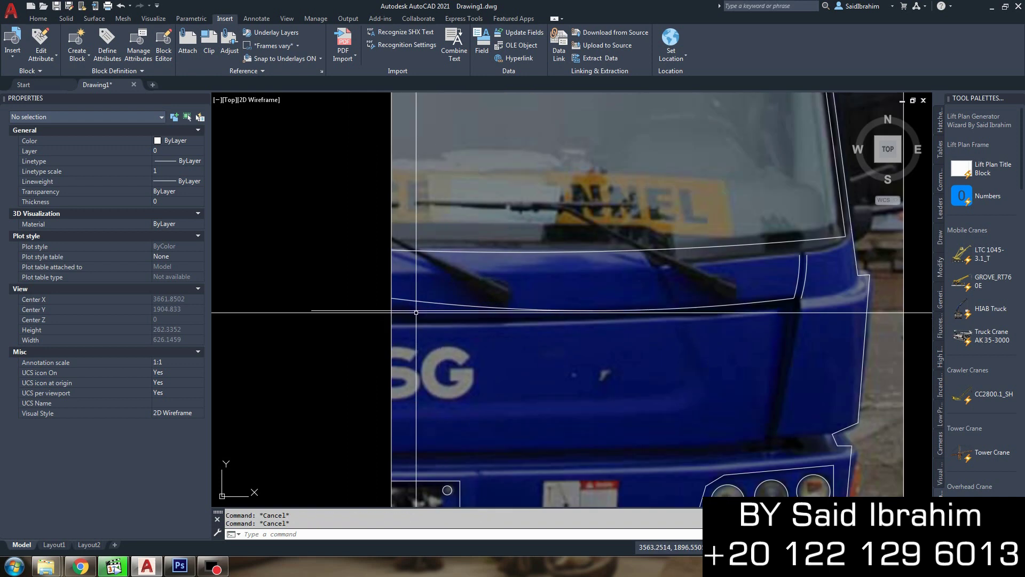
pyautogui.click(366, 317)
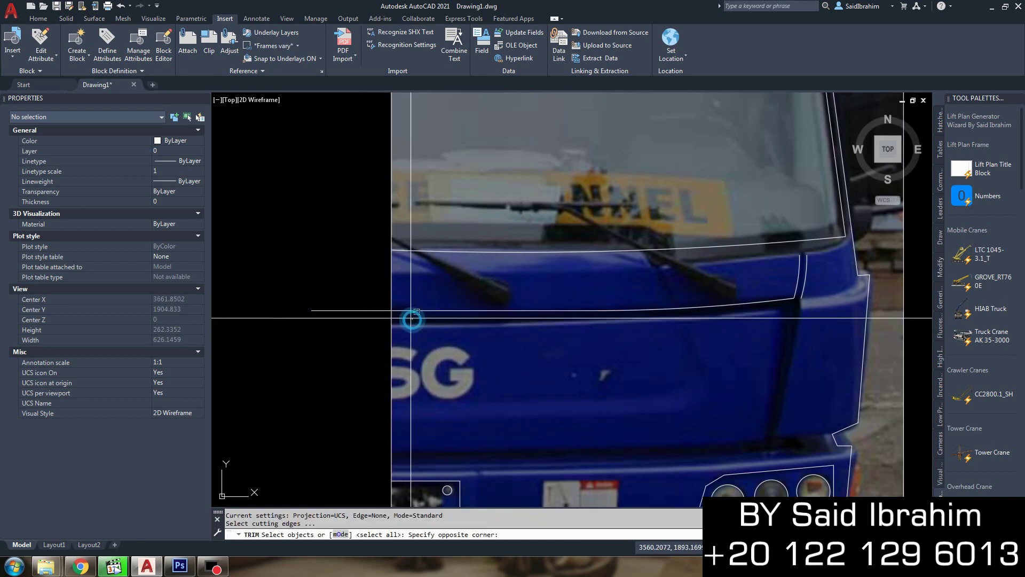
pyautogui.scroll(-4, 412, 320)
pyautogui.press('Escape')
pyautogui.scroll(2, 470, 352)
pyautogui.scroll(2, 497, 347)
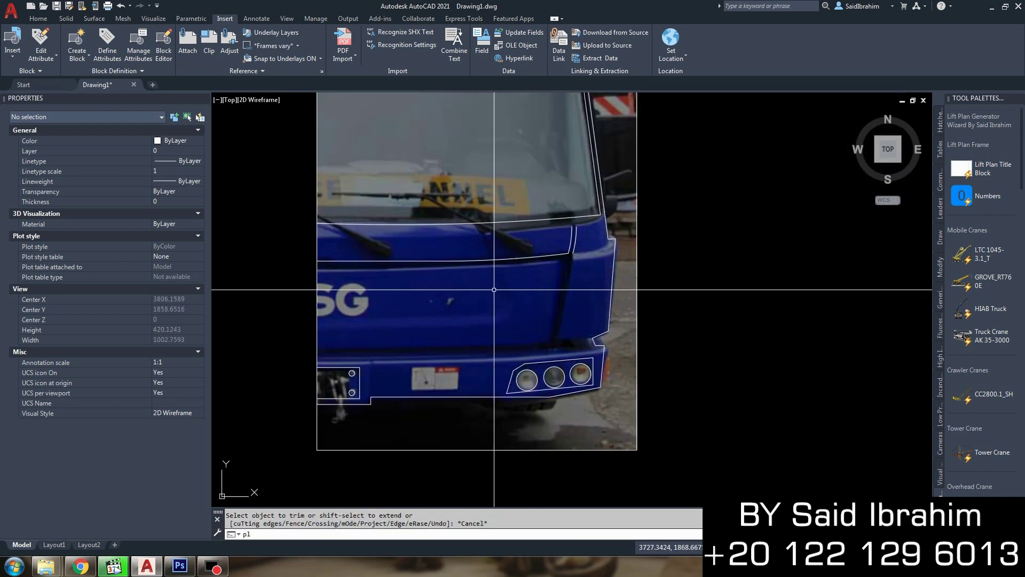
# - Trace the bent grille edge with a three-point polyline
pyautogui.write('pl')
pyautogui.press('Return')
pyautogui.click(497, 265)
pyautogui.scroll(-2, 523, 355)
pyautogui.click(499, 355)
pyautogui.click(283, 355)
pyautogui.press('Return')
# - Set up a fillet with a corner radius for the grille outline
pyautogui.press('f')
pyautogui.press('Return')
pyautogui.press('r')
pyautogui.press('Return')
pyautogui.click(519, 342)
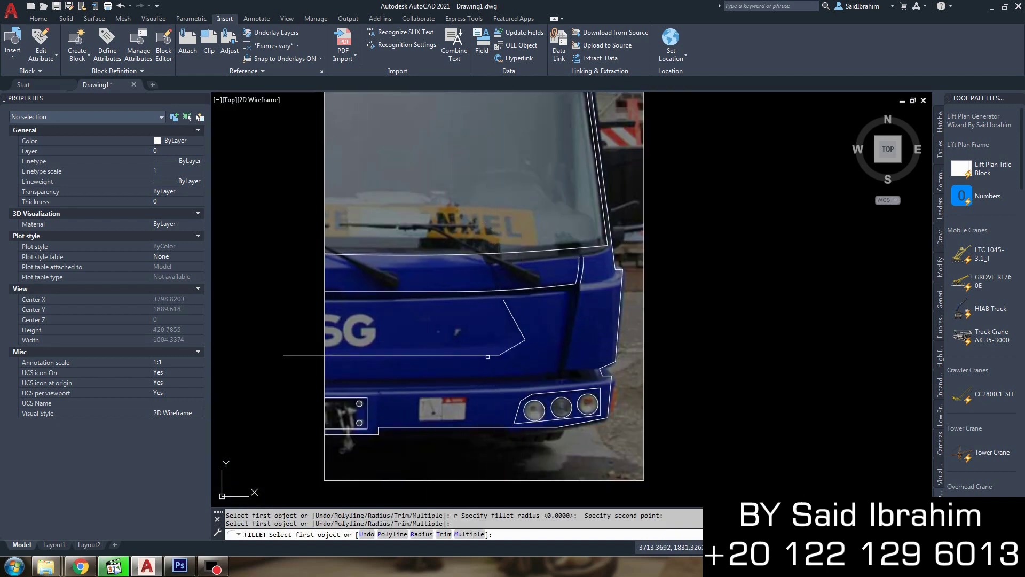
# - Join the lower grille line segments into one outline, abandoning a started copy
pyautogui.scroll(3, 517, 337)
pyautogui.scroll(-3, 510, 333)
pyautogui.press('Escape')
pyautogui.press('Escape')
pyautogui.click(551, 309)
pyautogui.write('j')
pyautogui.press('Return')
pyautogui.click(463, 310)
pyautogui.press('Return')
pyautogui.write('co')
pyautogui.press('Return')
pyautogui.click(721, 321)
pyautogui.press('Escape')
# - Draw a horizontal polyline across the lower front of the bus body
pyautogui.moveTo(549, 366); pyautogui.dragTo(550, 321, button='middle')
pyautogui.click(569, 267)
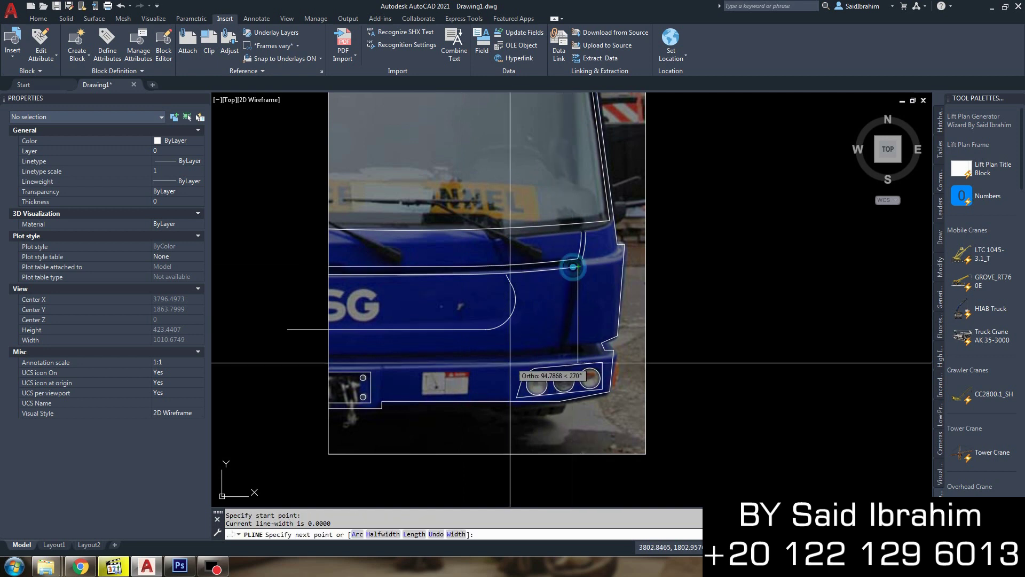
pyautogui.scroll(3, 562, 351)
pyautogui.scroll(-3, 618, 355)
pyautogui.press('Escape')
pyautogui.press('Return')
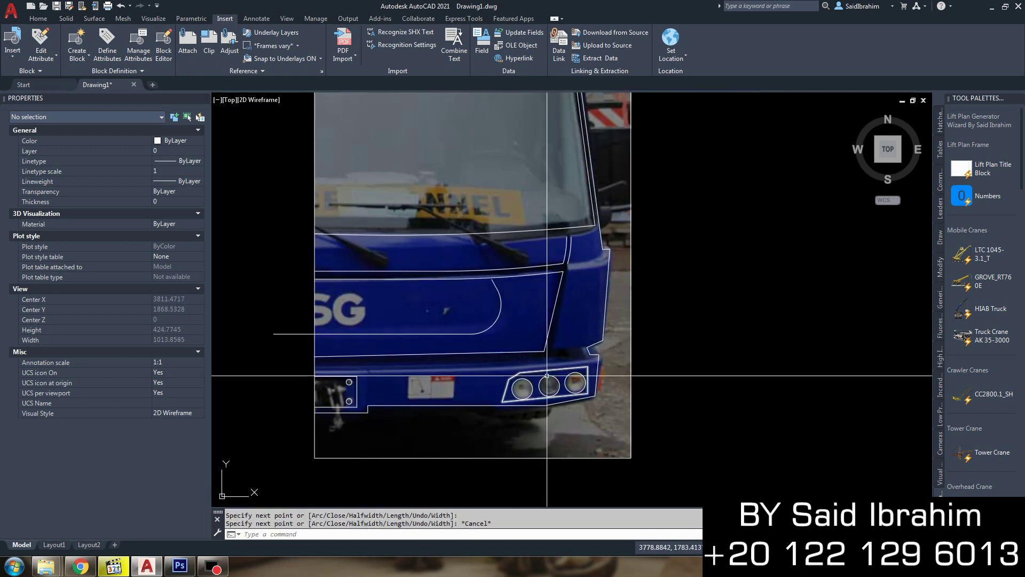
pyautogui.scroll(2, 601, 345)
pyautogui.click(601, 346)
pyautogui.scroll(-2, 601, 346)
pyautogui.click(286, 346)
pyautogui.press('Escape')
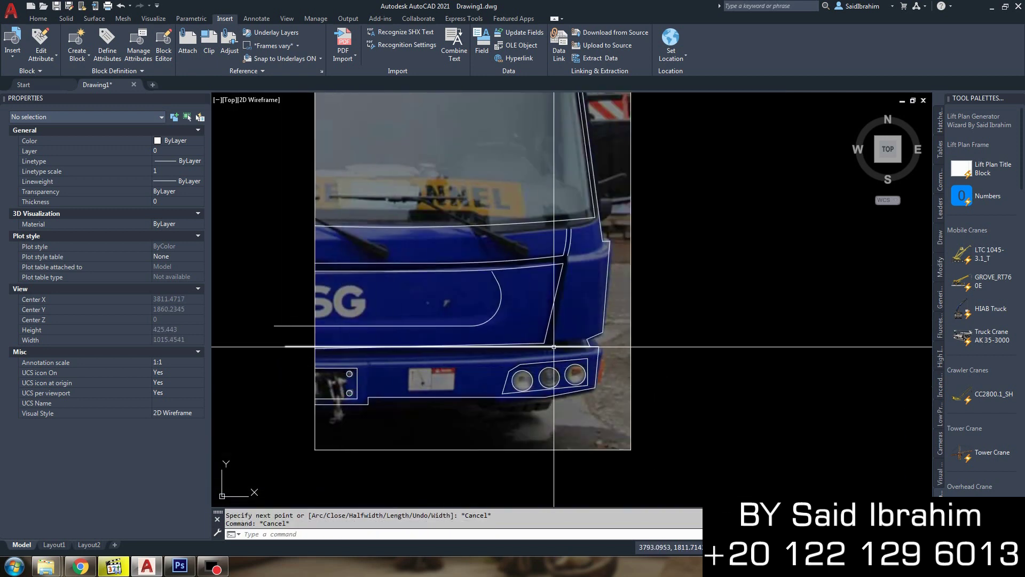
# - Bend the horizontal line into an arc above the bumper lamps using its midpoint grip
pyautogui.click(437, 346)
pyautogui.click(481, 391)
pyautogui.click(508, 359)
pyautogui.scroll(3, 619, 338)
pyautogui.press('Escape')
pyautogui.click(619, 338)
pyautogui.click(652, 336)
pyautogui.press('Escape')
pyautogui.scroll(-3, 488, 339)
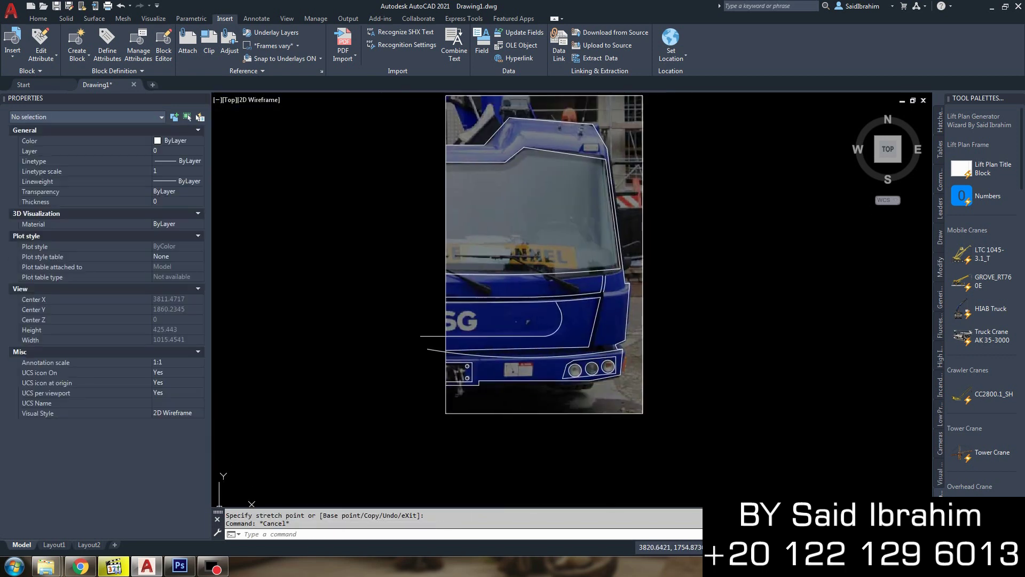
pyautogui.scroll(2, 533, 335)
# - Try trimming the overlapping outline lines, then cancel the trim
pyautogui.write('tr')
pyautogui.press('Return')
pyautogui.scroll(2, 487, 333)
pyautogui.click(322, 262)
pyautogui.press('Escape')
pyautogui.scroll(-2, 591, 334)
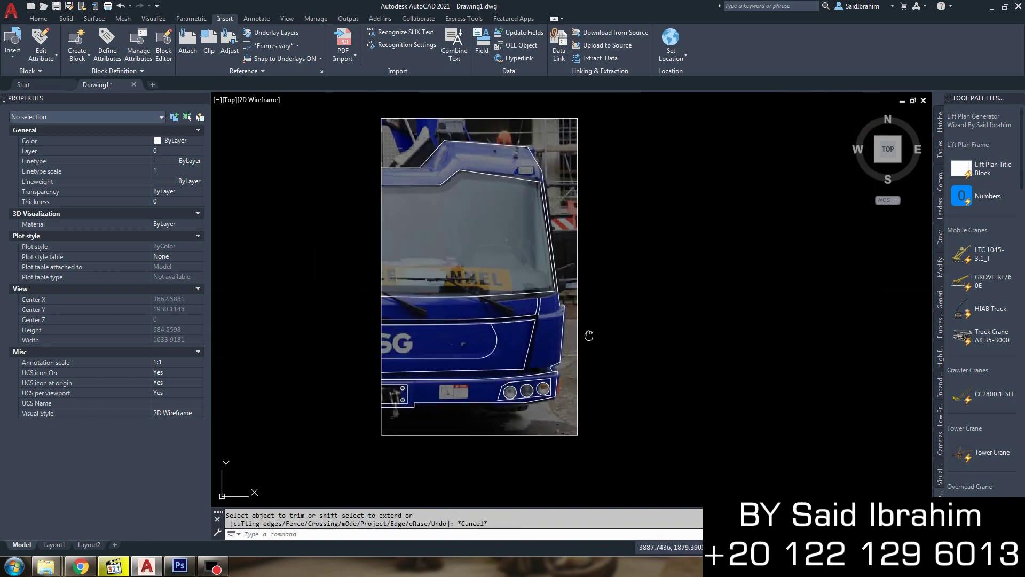
pyautogui.scroll(2, 614, 383)
# - Start a new polyline at the windshield outline's starting point
pyautogui.write('pl')
pyautogui.press('Return')
pyautogui.click(606, 373)
# - Trace the diagonal windshield outline with Ortho off and stretch it into place
pyautogui.press('F8')
pyautogui.click(552, 318)
pyautogui.click(516, 290)
pyautogui.scroll(-2, 517, 290)
pyautogui.scroll(2, 473, 282)
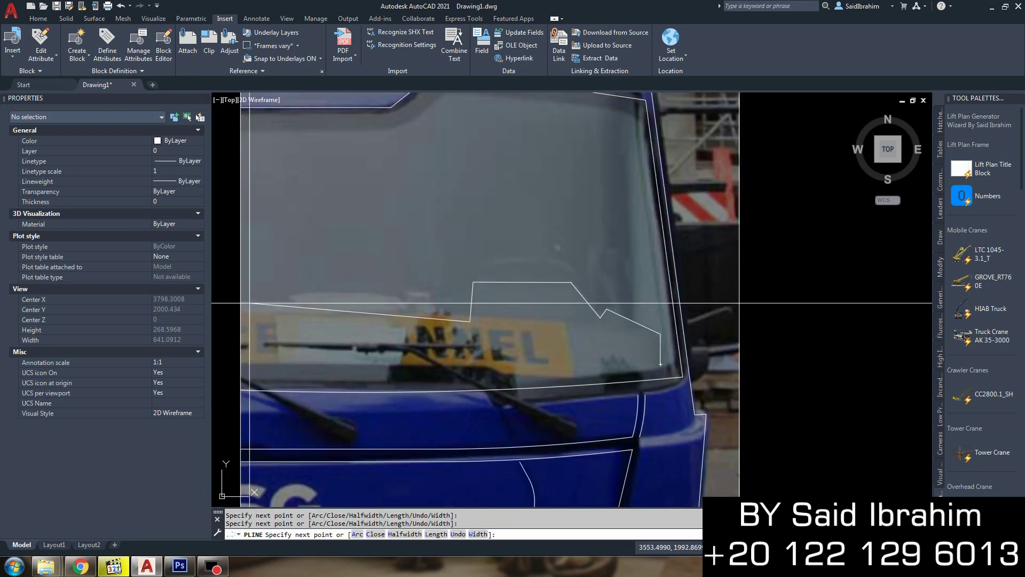
pyautogui.press('Escape')
pyautogui.scroll(-2, 614, 322)
pyautogui.scroll(5, 670, 331)
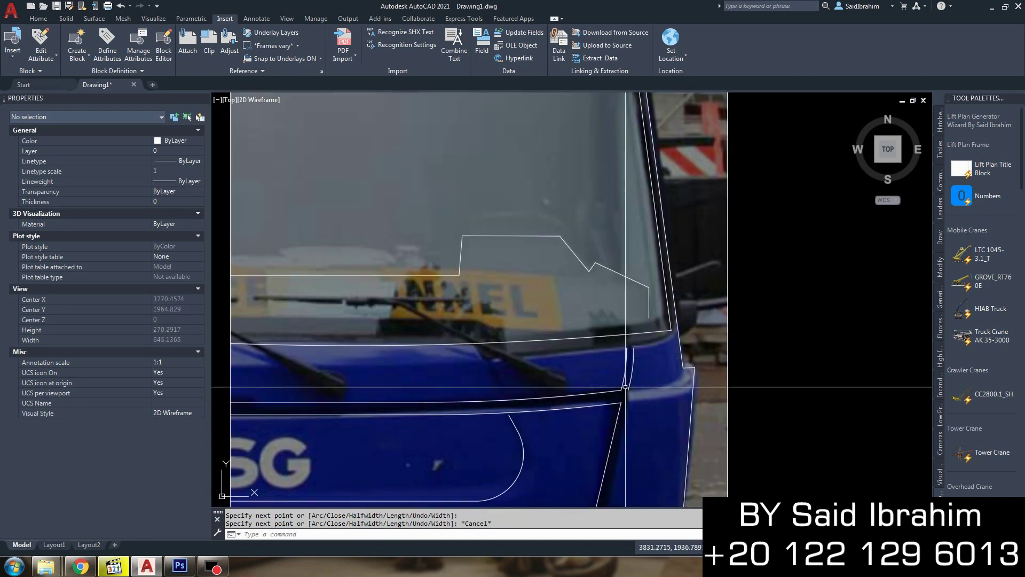
pyautogui.click(687, 320)
pyautogui.scroll(-4, 596, 370)
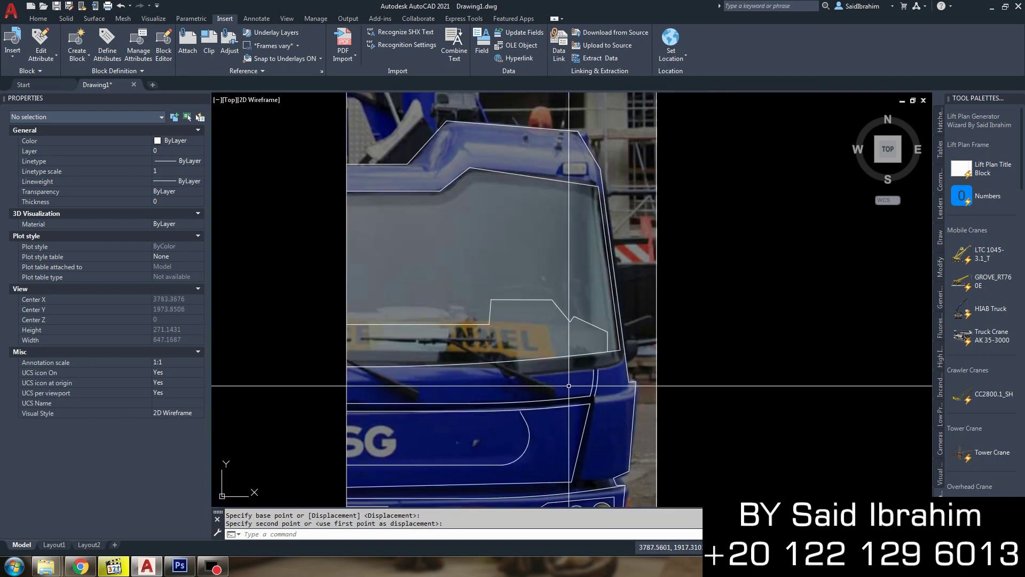
pyautogui.scroll(2, 597, 370)
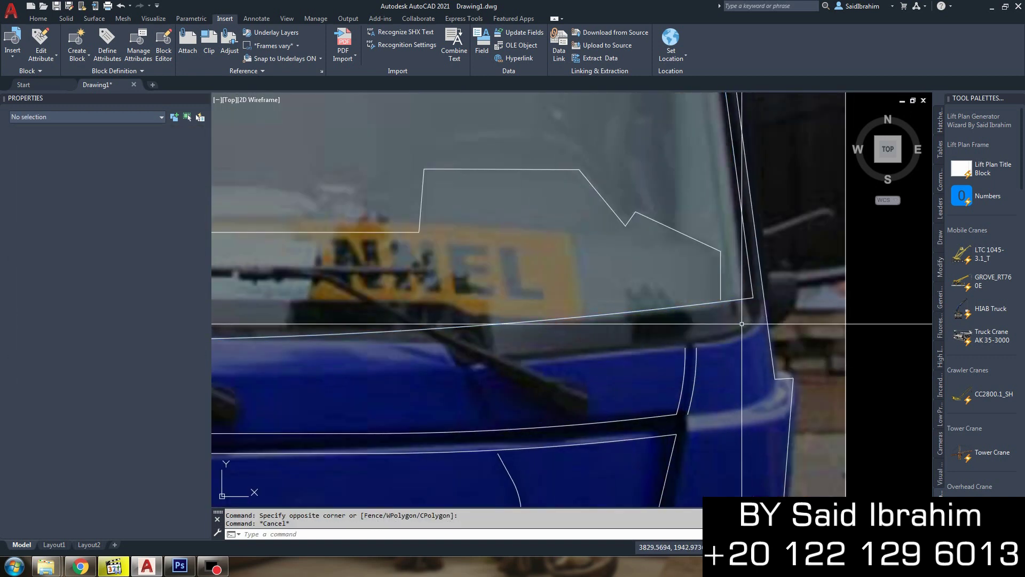
# - Add a polyline along the windshield's lower edge
pyautogui.write('pl')
pyautogui.press('Return')
pyautogui.click(442, 327)
pyautogui.click(457, 366)
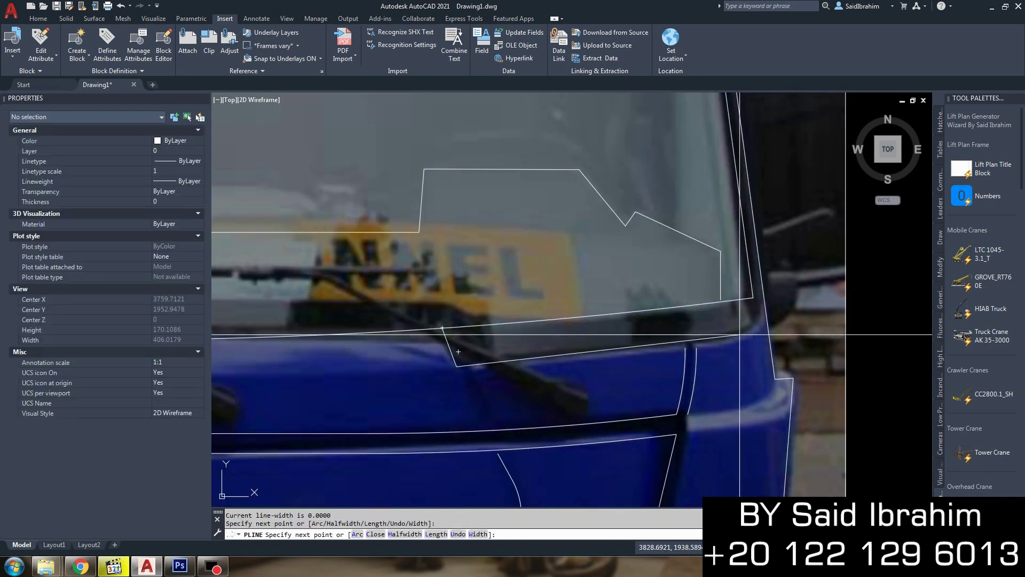
pyautogui.press('Escape')
pyautogui.press('Escape')
pyautogui.scroll(-5, 668, 299)
pyautogui.scroll(3, 603, 292)
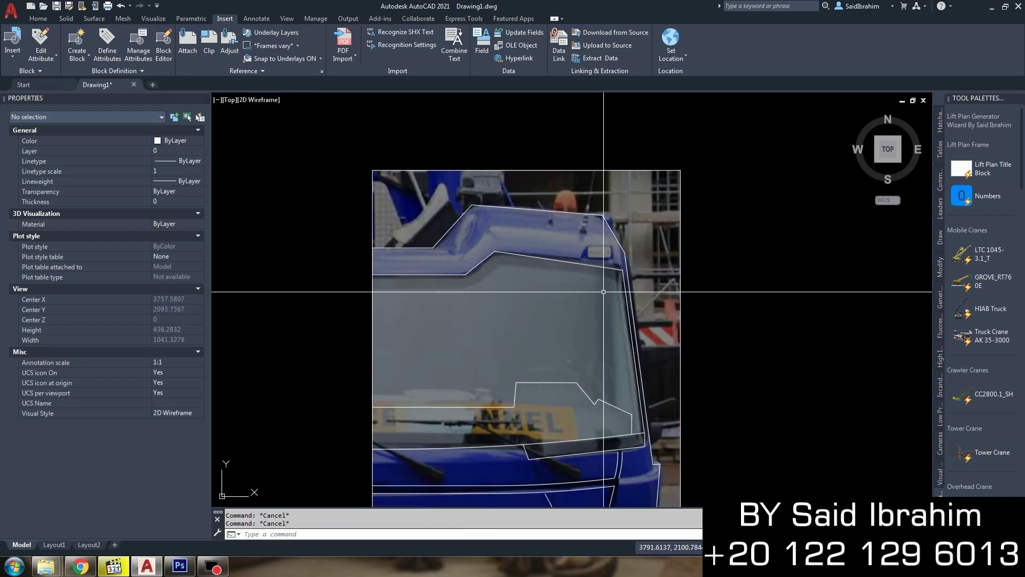
pyautogui.scroll(4, 613, 254)
# - Draw a rectangle around the roof lamp and round its corners
pyautogui.write('re')
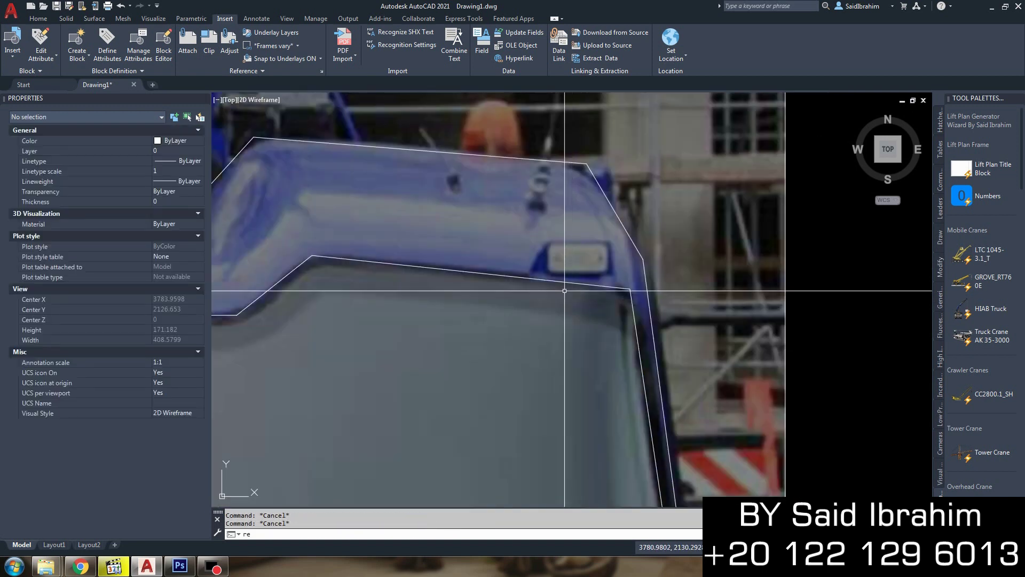
pyautogui.scroll(3, 564, 290)
pyautogui.click(499, 142)
pyautogui.click(687, 257)
pyautogui.write('f')
pyautogui.press('Return')
pyautogui.write('r')
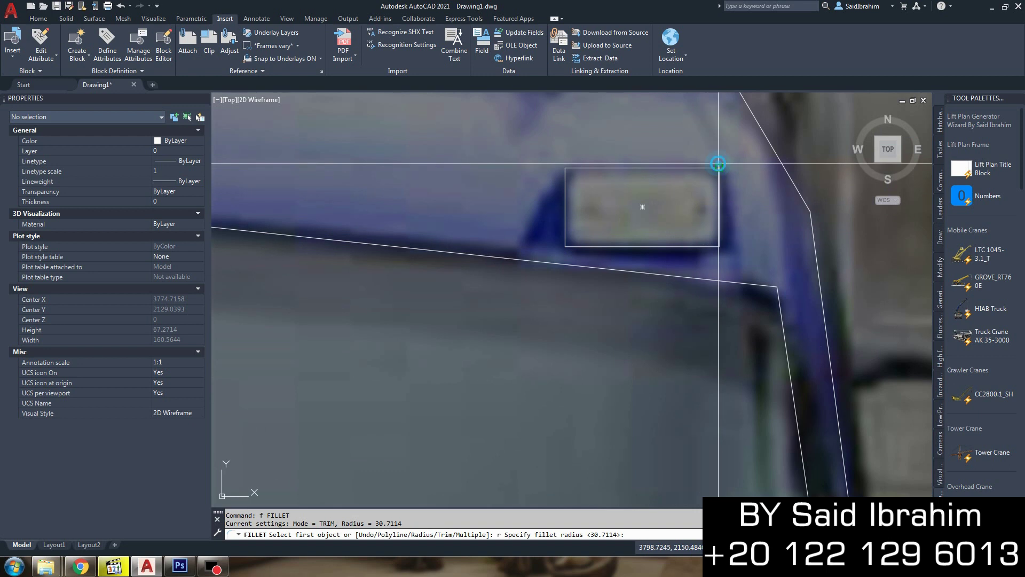
pyautogui.click(718, 189)
pyautogui.press('Escape')
pyautogui.press('Escape')
# - Close a polyline outline around the lamp
pyautogui.scroll(-3, 538, 287)
pyautogui.scroll(2, 588, 299)
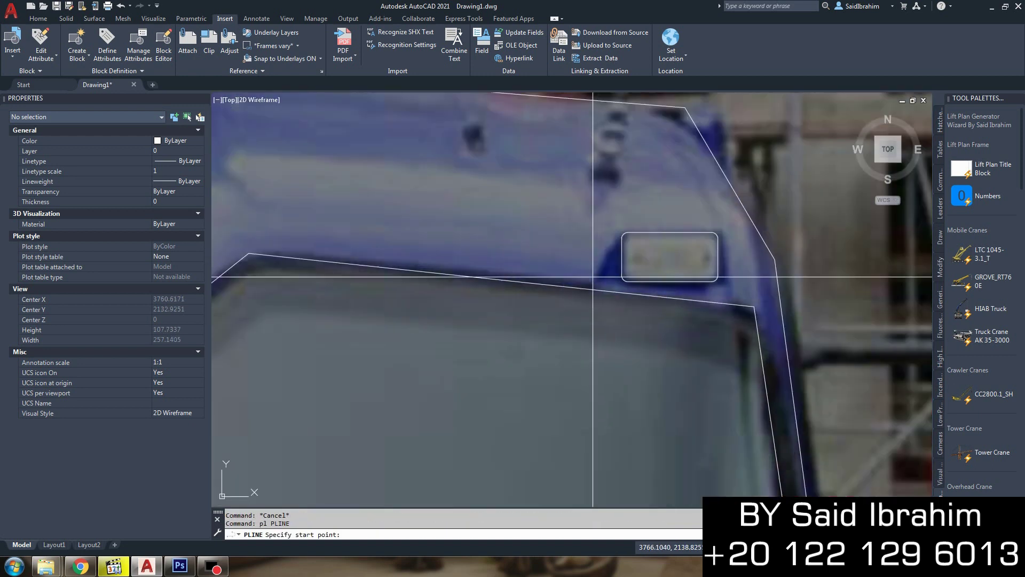
pyautogui.click(620, 222)
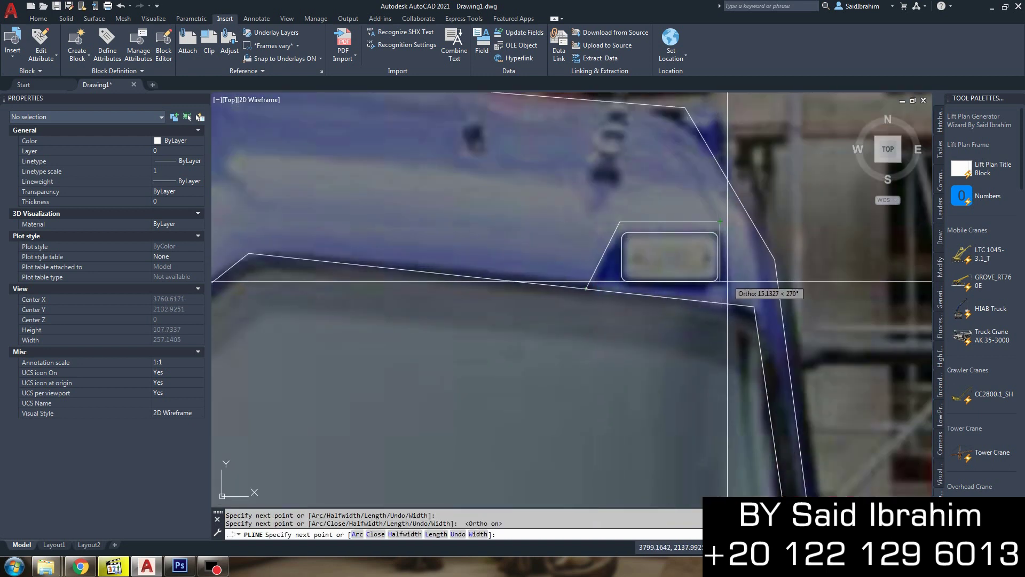
pyautogui.click(585, 289)
pyautogui.press('Return')
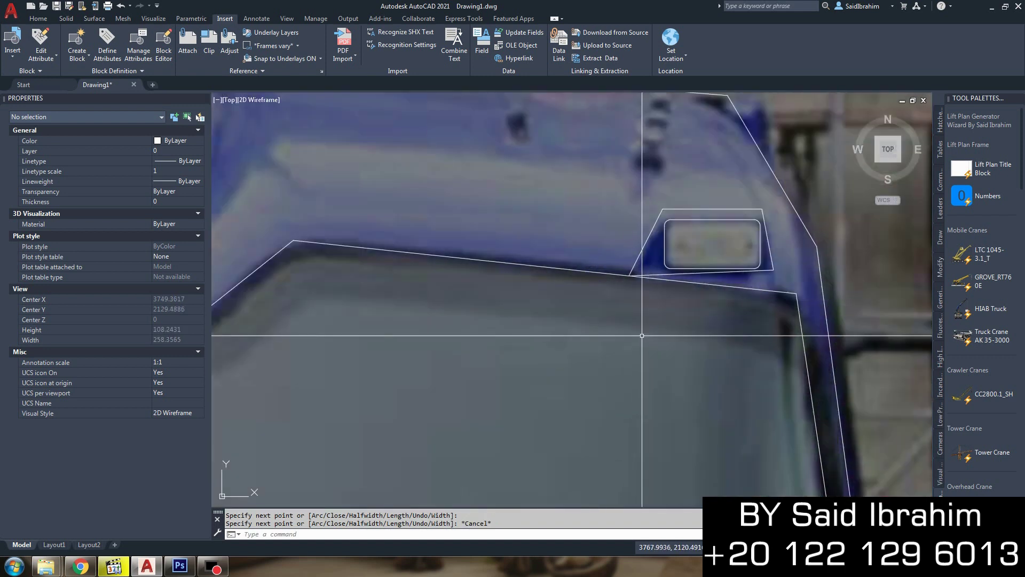
# - Fillet the lamp outline's corners, resetting the fillet radius to 2
pyautogui.write('f')
pyautogui.press('Return')
pyautogui.write('r')
pyautogui.press('Return')
pyautogui.click(653, 270)
pyautogui.press('Escape')
pyautogui.press('Return')
pyautogui.write('r')
pyautogui.press('Return')
pyautogui.write('2')
pyautogui.scroll(-4, 637, 253)
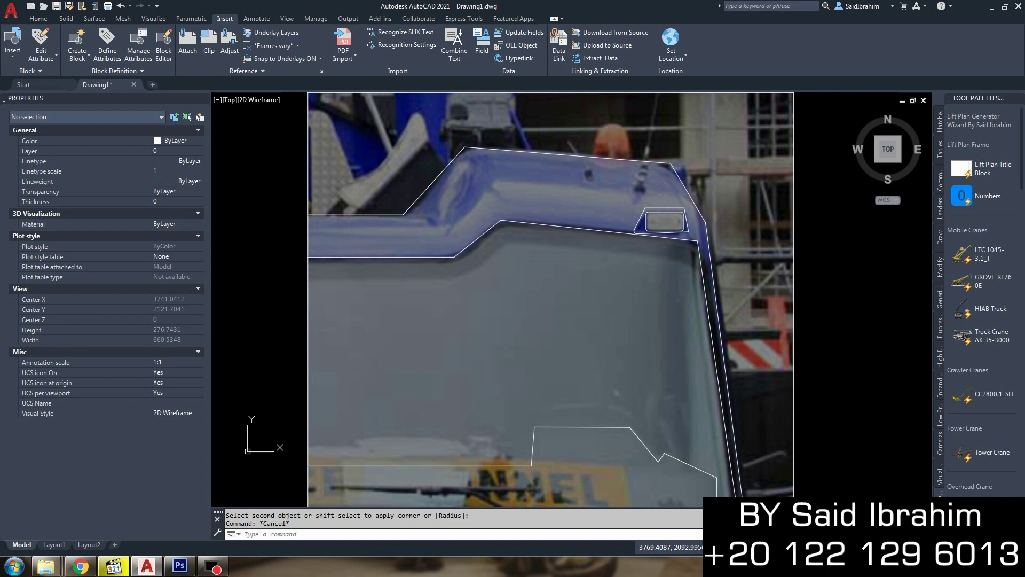
pyautogui.scroll(-4, 626, 375)
pyautogui.press('Escape')
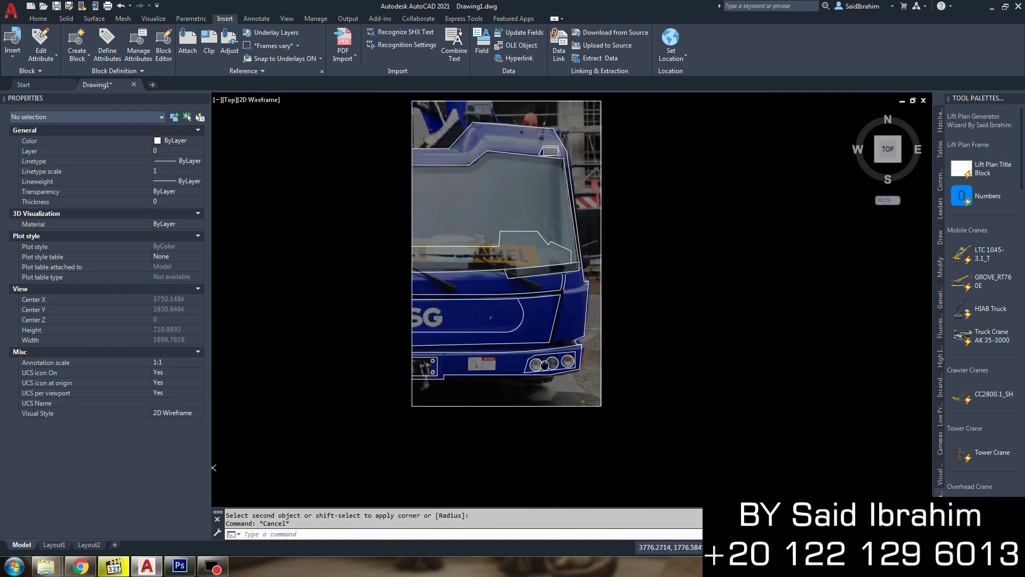
# - Window-select the traced bus lines
pyautogui.scroll(3, 625, 376)
pyautogui.scroll(-3, 533, 407)
pyautogui.scroll(-2, 533, 408)
pyautogui.click(533, 407)
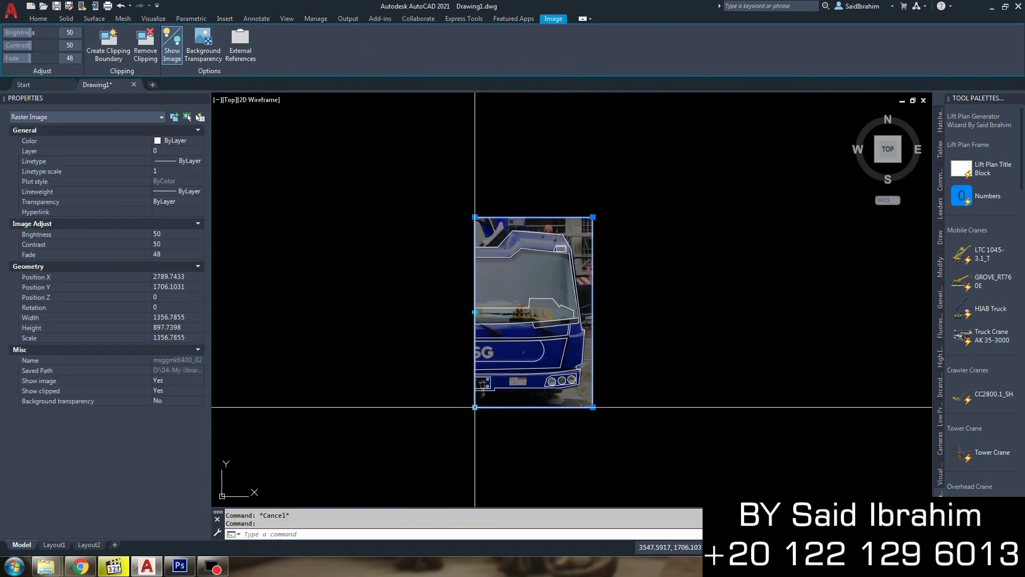
pyautogui.click(599, 430)
pyautogui.click(481, 205)
# - Mirror the 21 traced lines keeping the originals, then drop the crane photo into GMK6400
pyautogui.write('mi')
pyautogui.press('Return')
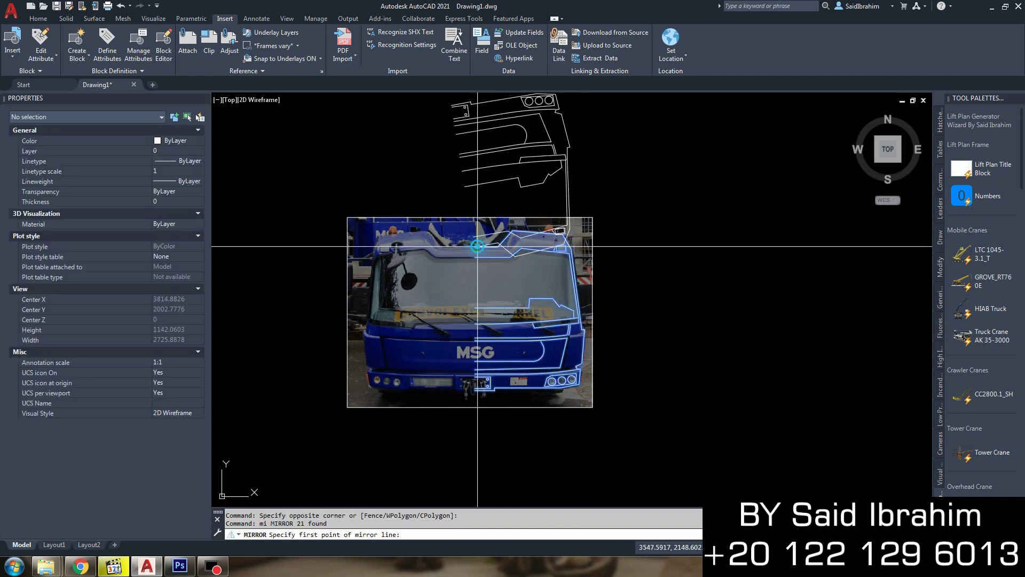
pyautogui.press('F8')
pyautogui.click(503, 133)
pyautogui.rightClick(504, 133)
pyautogui.click(540, 142)
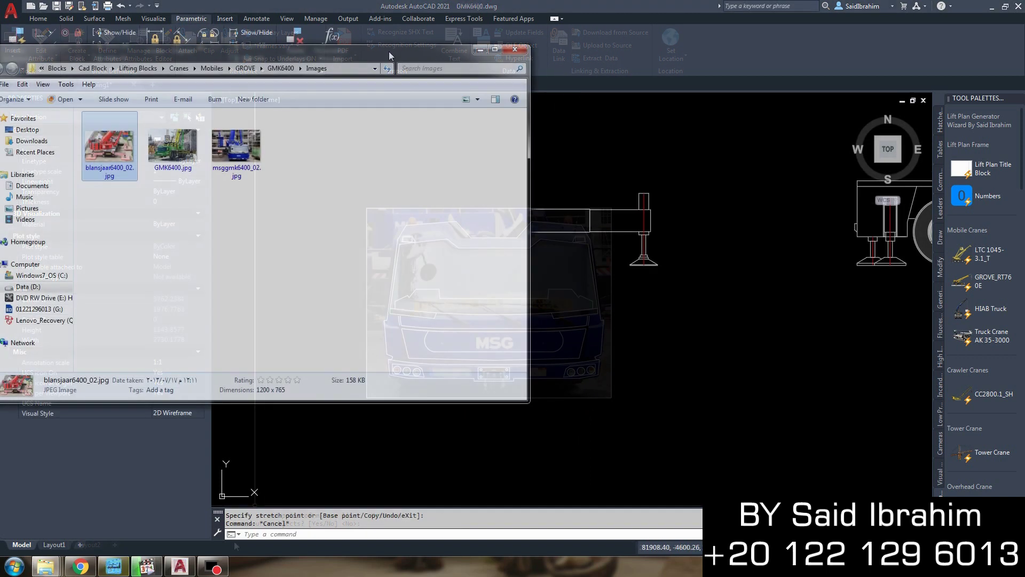
pyautogui.moveTo(390, 55); pyautogui.dragTo(362, 213)
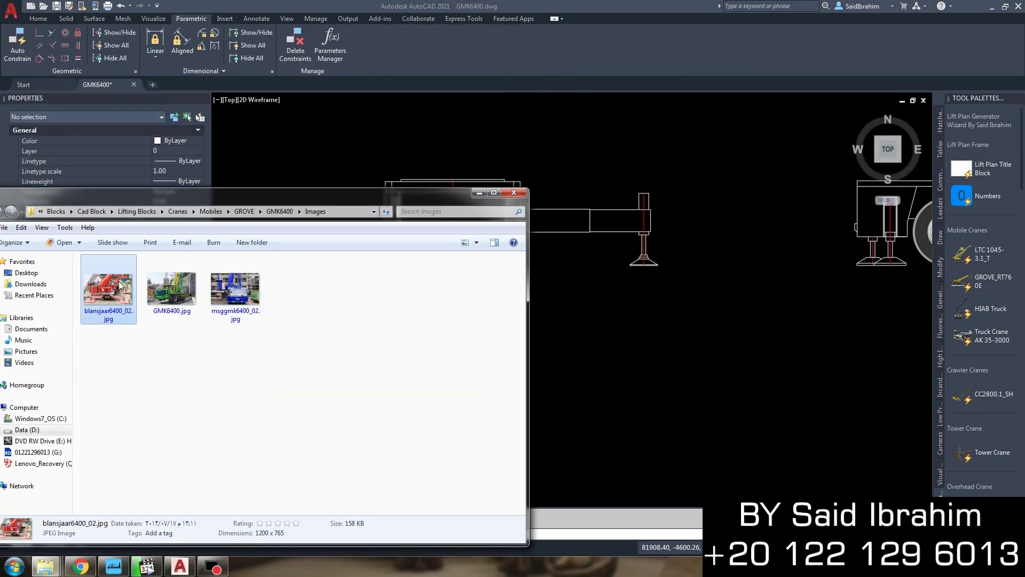
pyautogui.moveTo(634, 283); pyautogui.dragTo(635, 286)
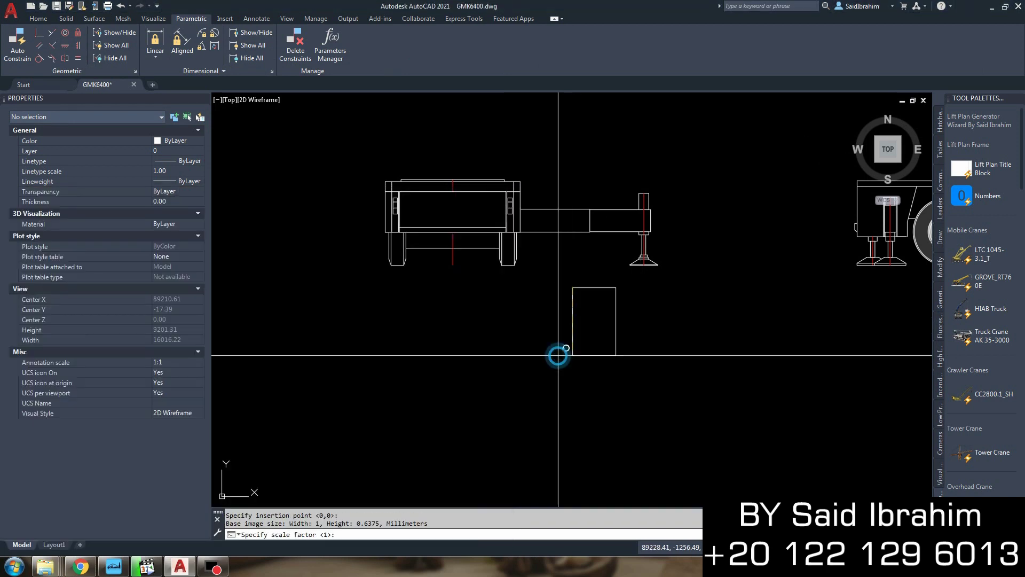
# - Accept the crane photo's default scale and rotation and pan to the rear outrigger beam
pyautogui.press('Return')
pyautogui.scroll(3, 613, 326)
pyautogui.scroll(3, 625, 320)
pyautogui.moveTo(610, 404); pyautogui.dragTo(586, 249, button='middle')
pyautogui.scroll(-2, 534, 317)
pyautogui.scroll(3, 694, 321)
pyautogui.scroll(4, 601, 308)
pyautogui.moveTo(611, 324); pyautogui.dragTo(583, 353, button='middle')
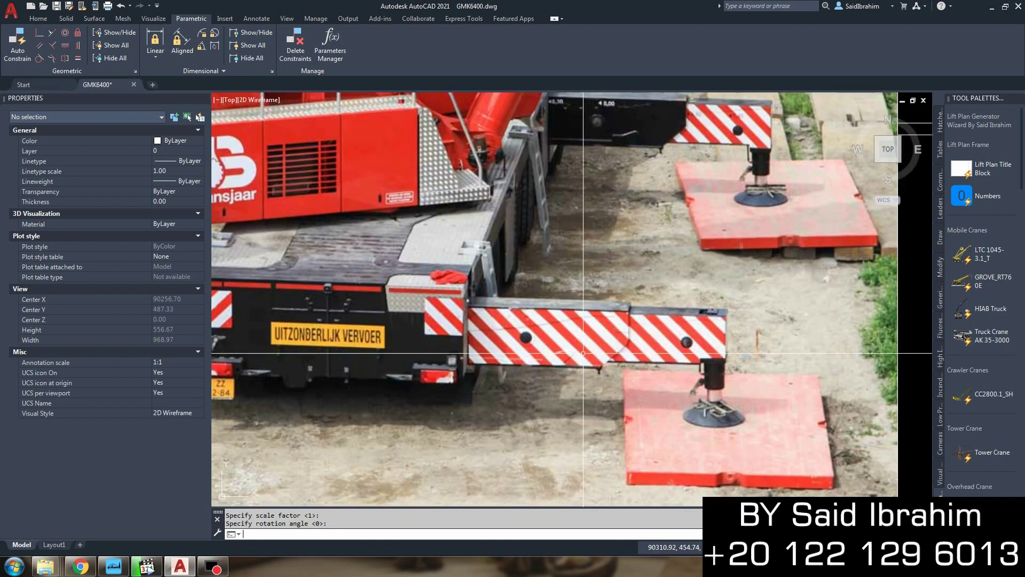
# - Polyline the striped outrigger beam from its corner along the top edge to the top-left corner
pyautogui.write('pl')
pyautogui.press('Return')
pyautogui.scroll(4, 466, 303)
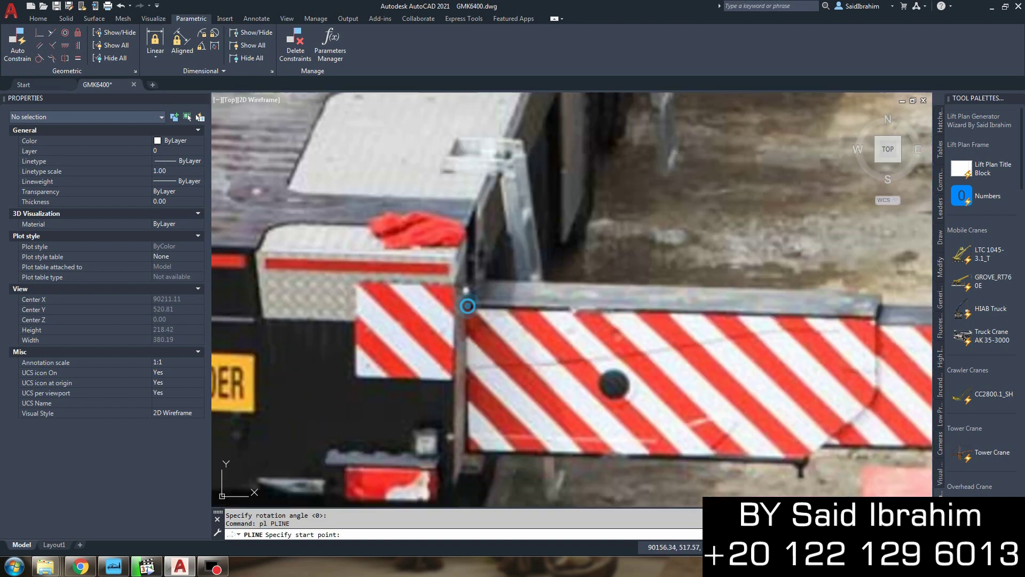
pyautogui.click(467, 306)
pyautogui.scroll(-2, 467, 305)
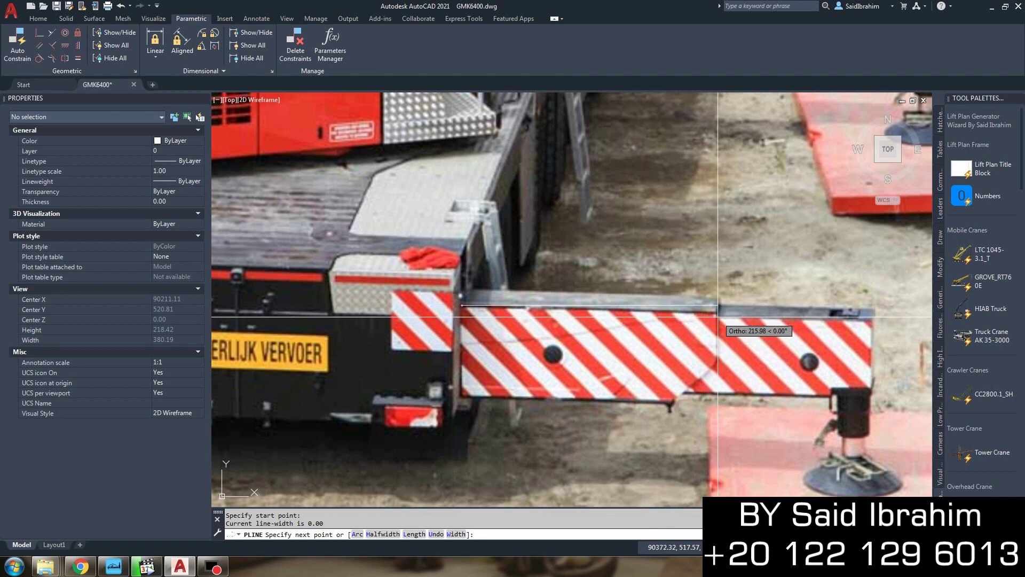
pyautogui.scroll(4, 717, 317)
pyautogui.scroll(-2, 714, 314)
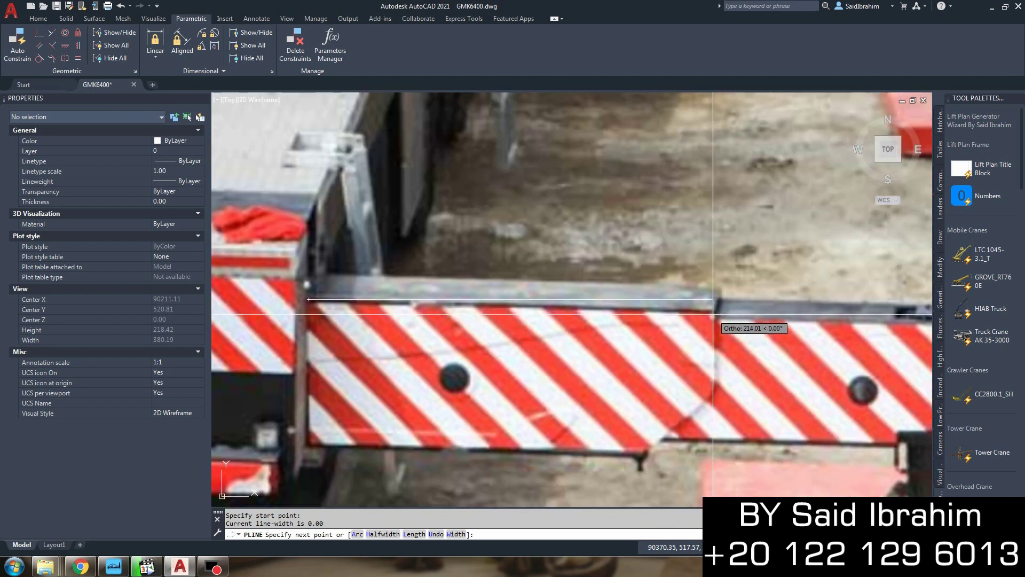
pyautogui.click(712, 314)
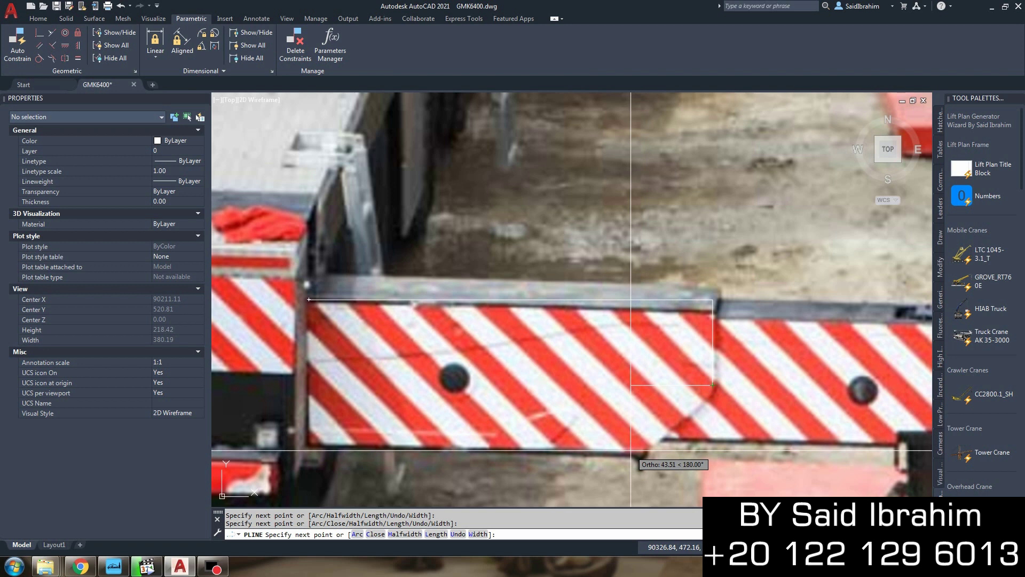
pyautogui.press('F8')
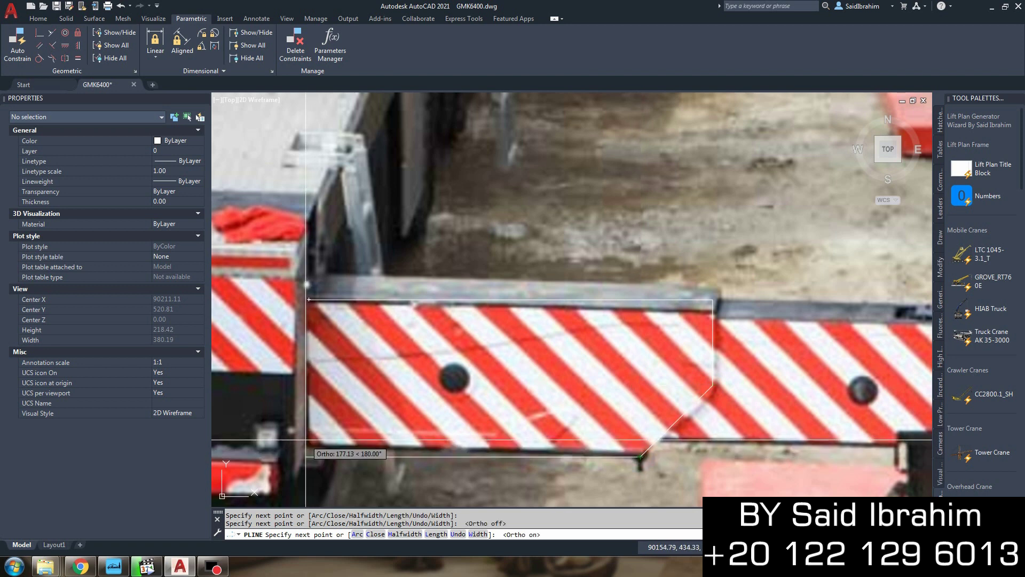
pyautogui.click(302, 299)
pyautogui.press('Escape')
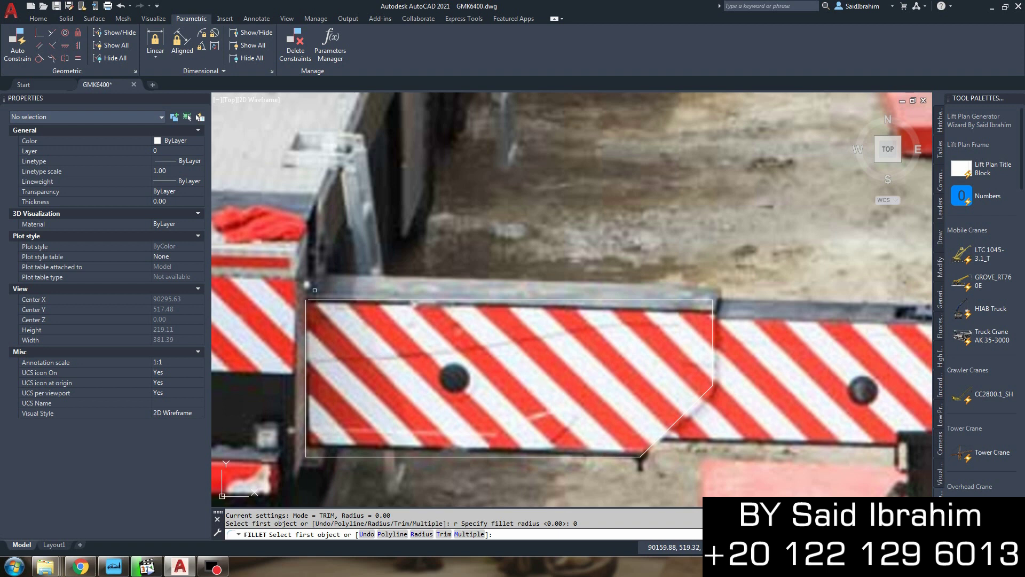
# - Cancel the fillet and draw a circle centred on the beam's black bolt dot
pyautogui.press('Escape')
pyautogui.press('Escape')
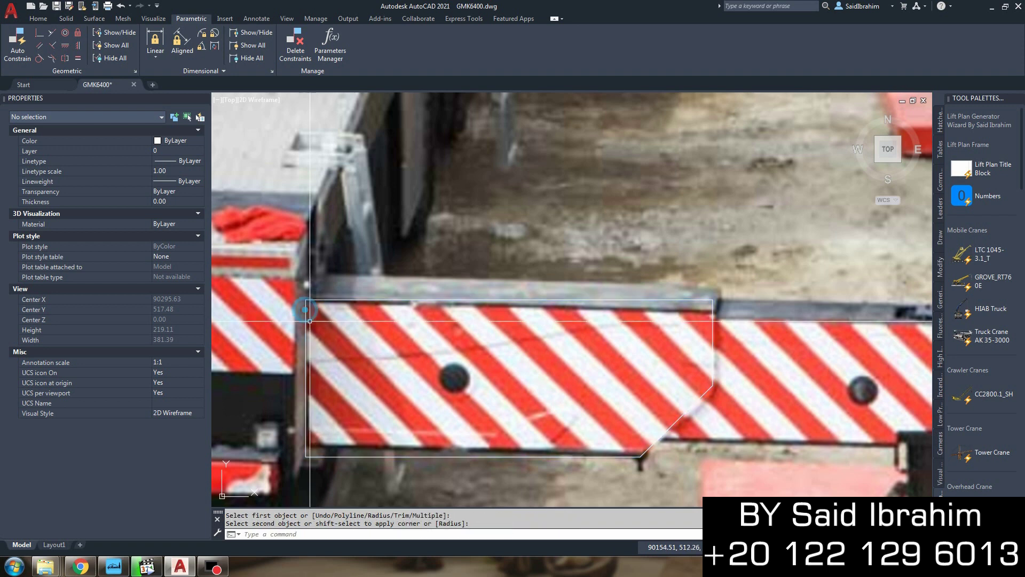
pyautogui.write('c')
pyautogui.scroll(4, 438, 376)
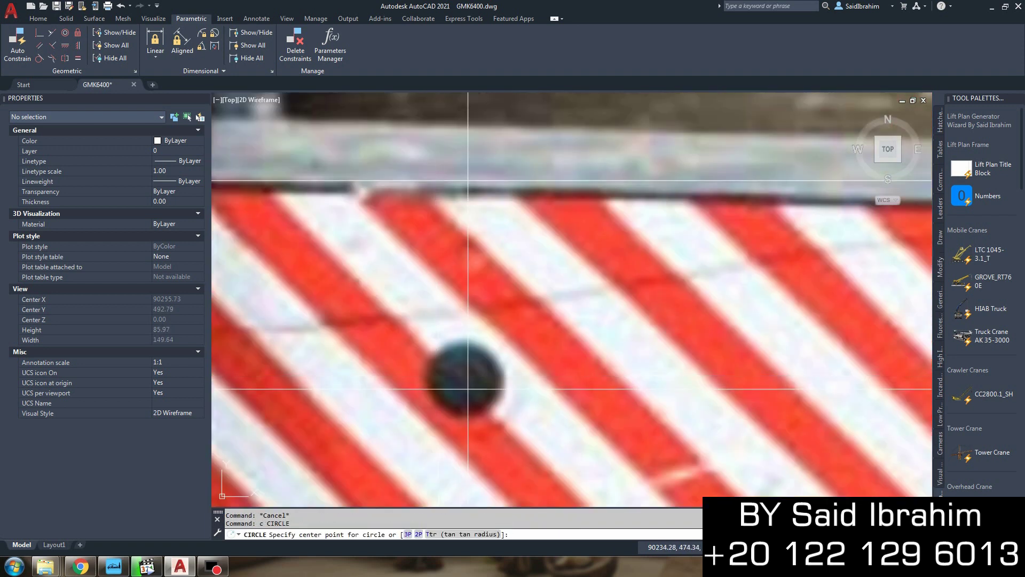
pyautogui.click(465, 380)
pyautogui.click(466, 419)
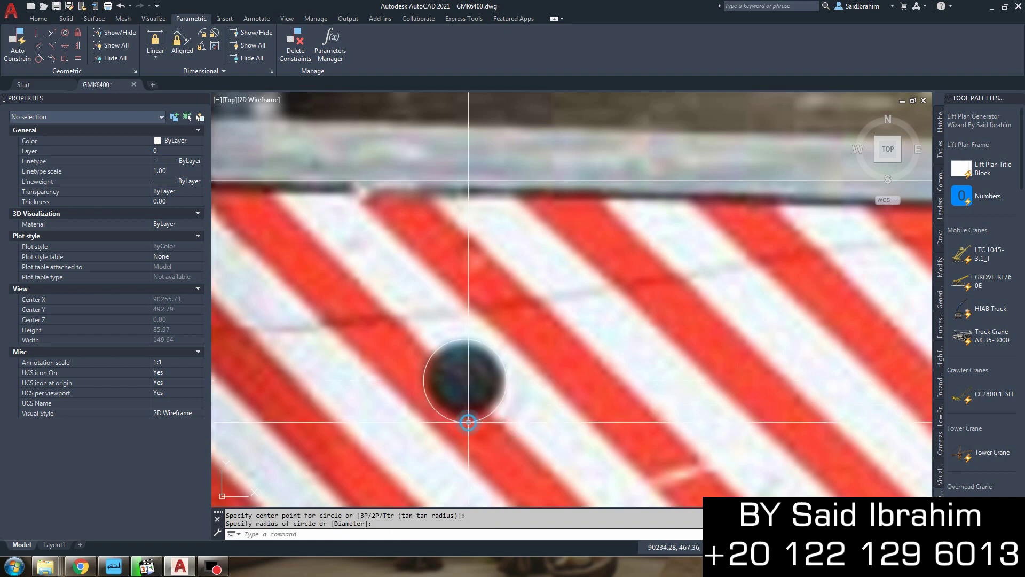
pyautogui.scroll(-6, 522, 315)
pyautogui.scroll(2, 591, 309)
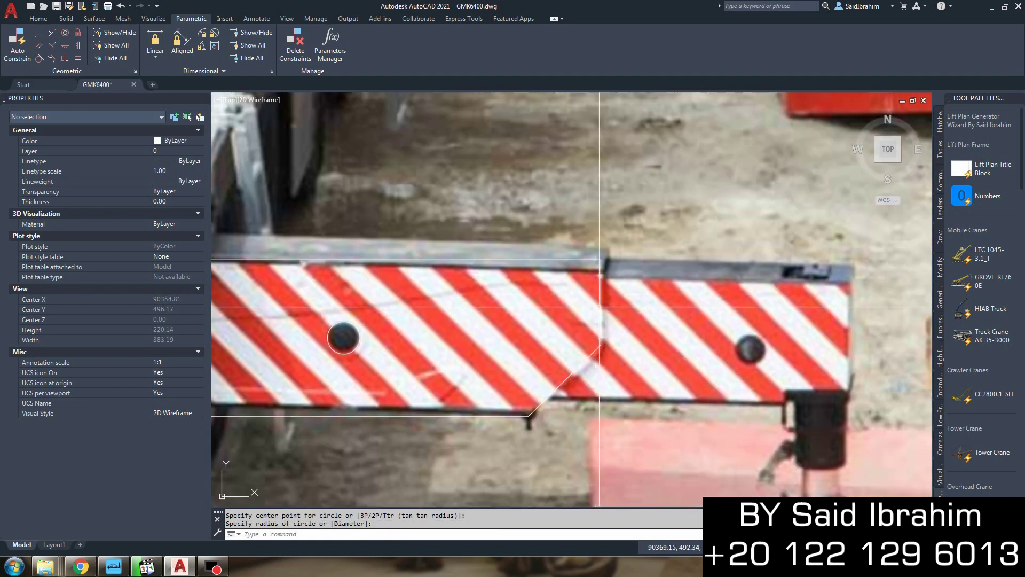
pyautogui.scroll(2, 630, 320)
pyautogui.scroll(-5, 629, 303)
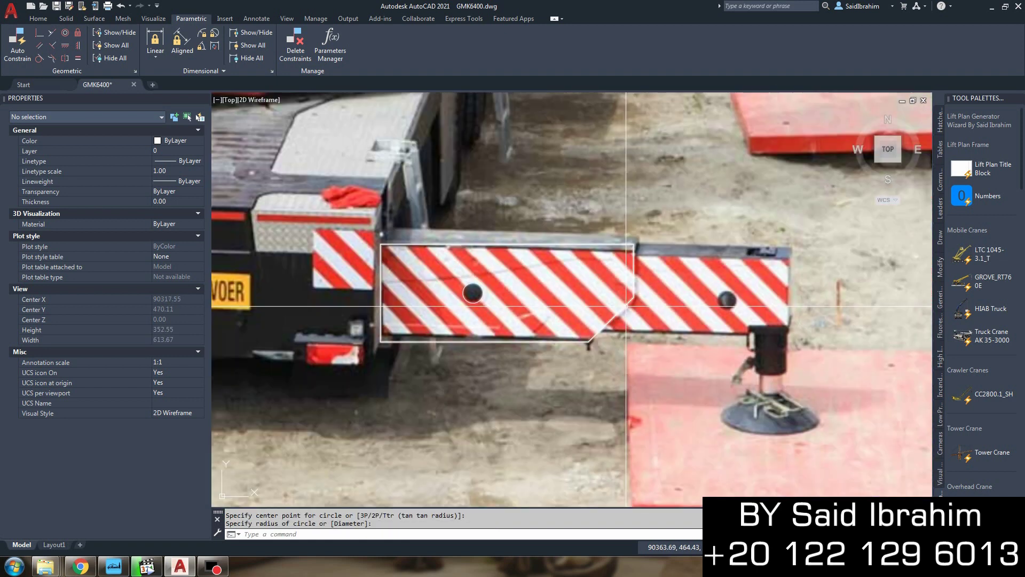
pyautogui.scroll(-3, 608, 347)
pyautogui.scroll(-6, 584, 394)
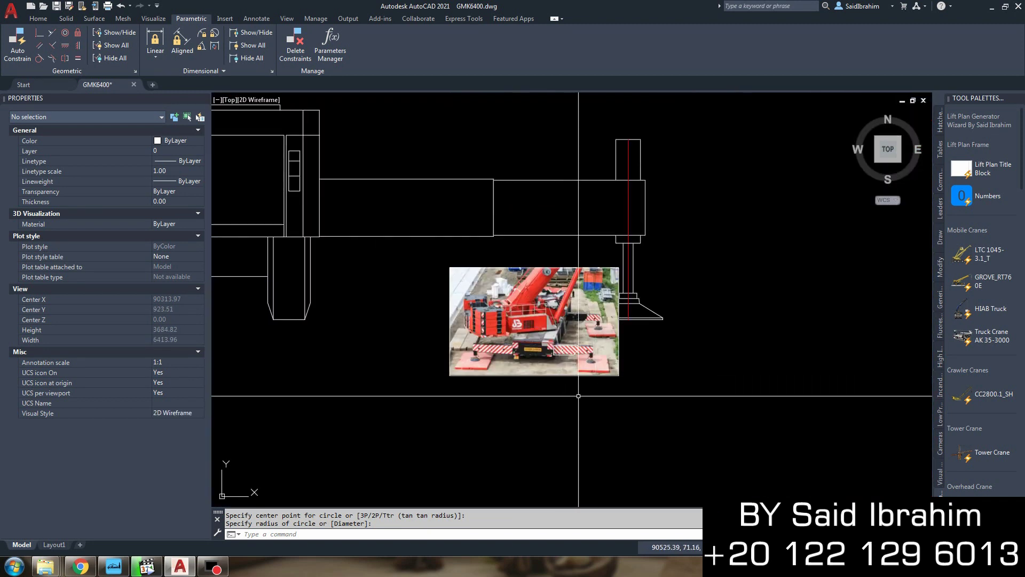
# - Window-select the crane photo with its traced outlines and start MOVE
pyautogui.scroll(2, 575, 394)
pyautogui.scroll(-2, 566, 396)
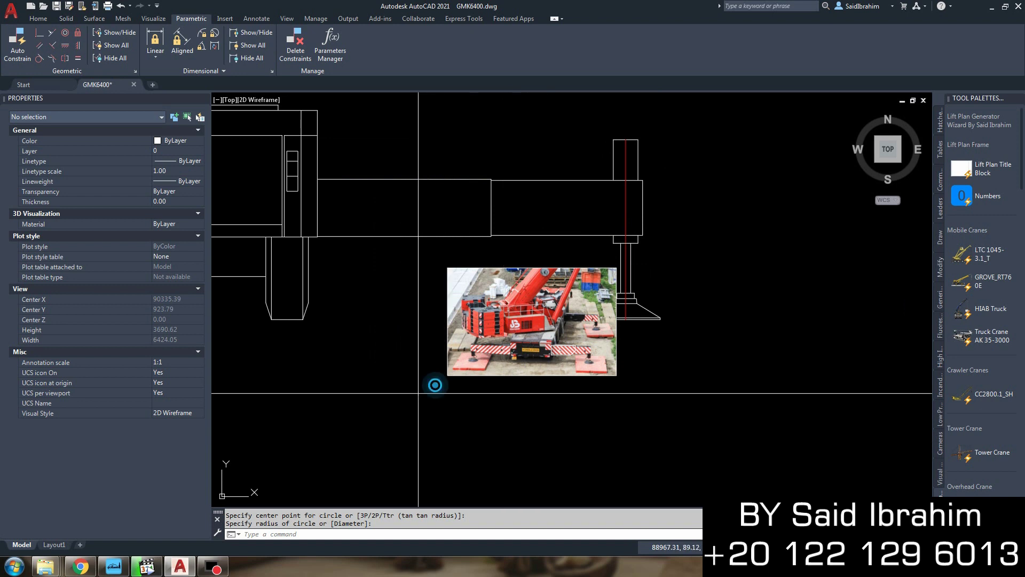
pyautogui.click(418, 393)
pyautogui.click(627, 260)
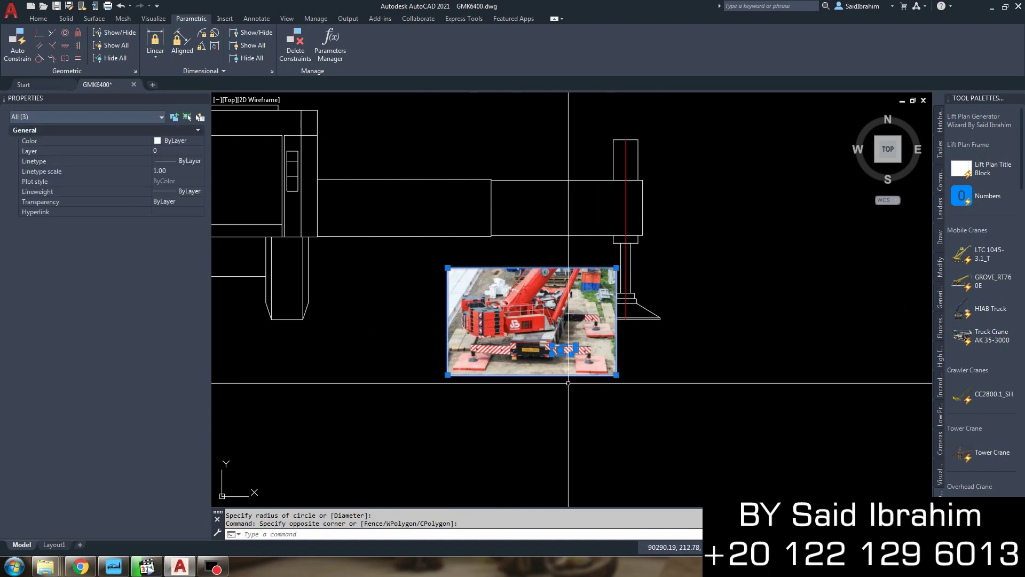
pyautogui.write('m')
pyautogui.press('Return')
# - Move them from the outline corner onto the drawing's outrigger beam corner, then reselect them
pyautogui.scroll(4, 557, 355)
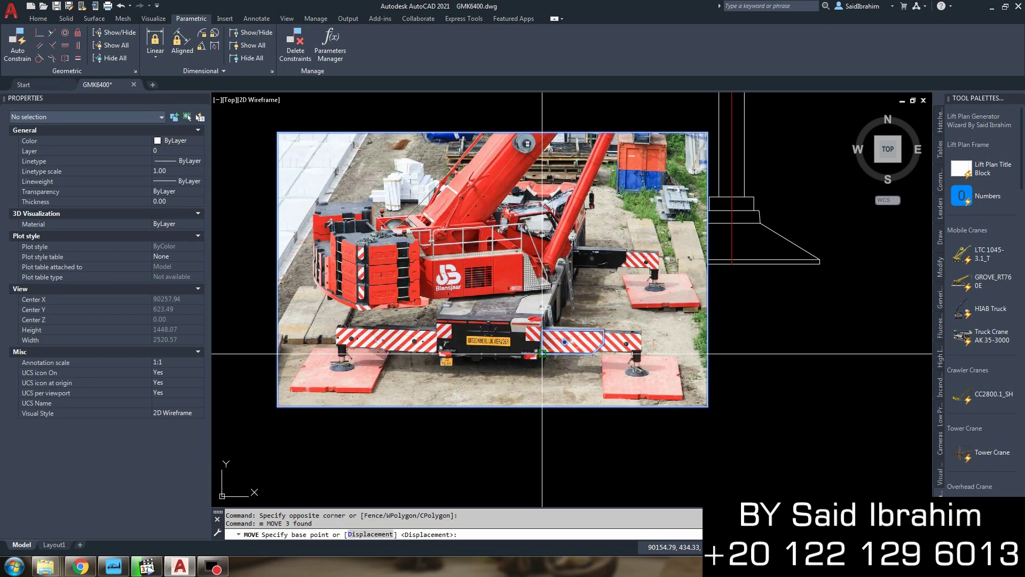
pyautogui.click(542, 354)
pyautogui.moveTo(540, 354); pyautogui.dragTo(436, 427, button='middle')
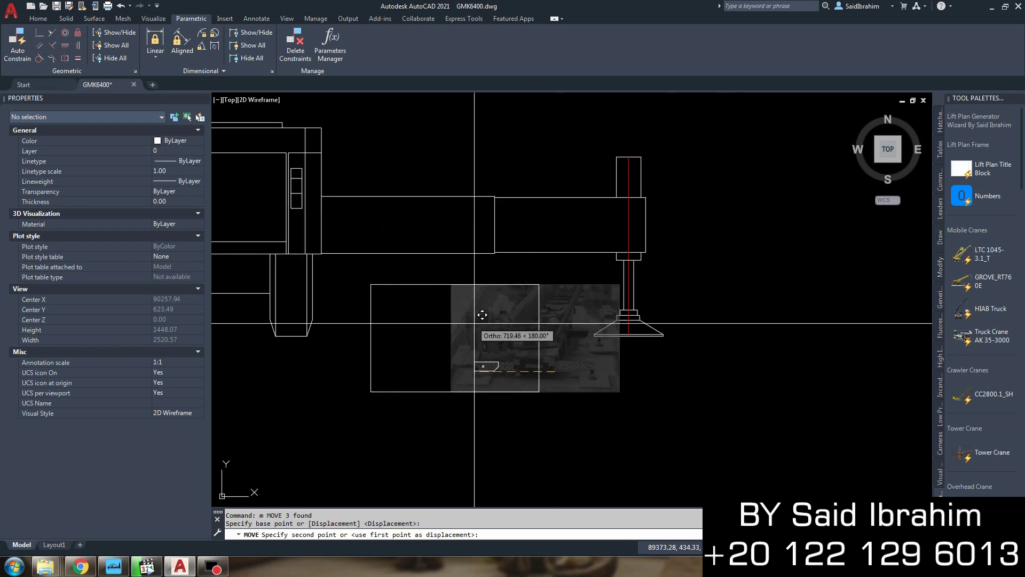
pyautogui.click(395, 251)
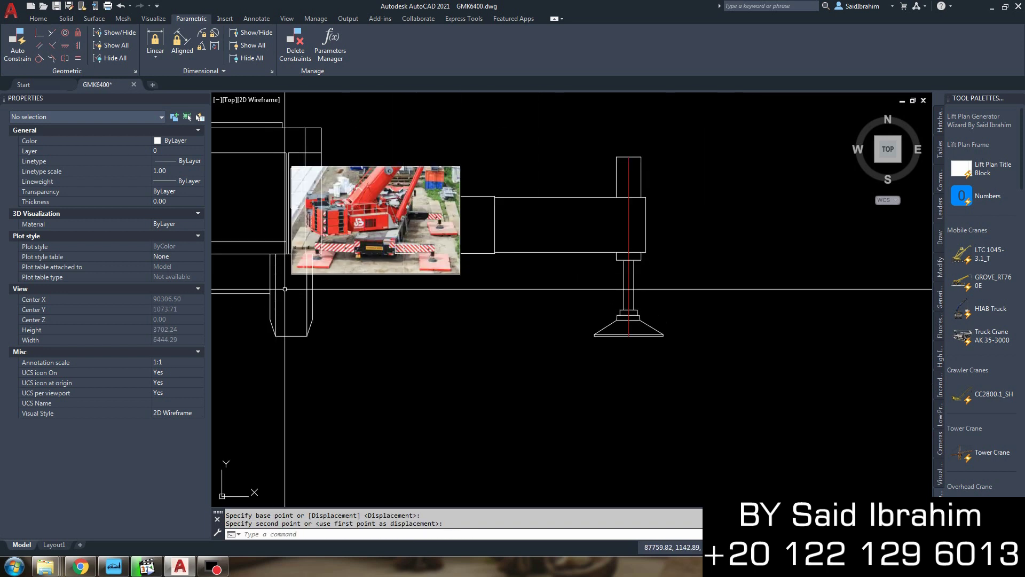
pyautogui.click(464, 126)
pyautogui.click(450, 229)
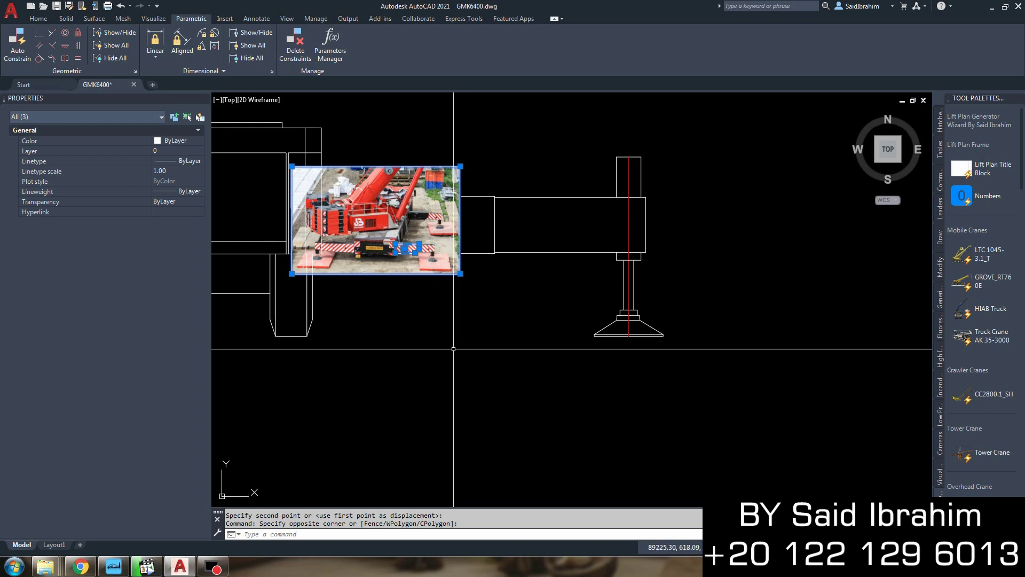
# - Scale the selected photo and outlines down to fit the drawn outrigger beam
pyautogui.write('sc')
pyautogui.press('Return')
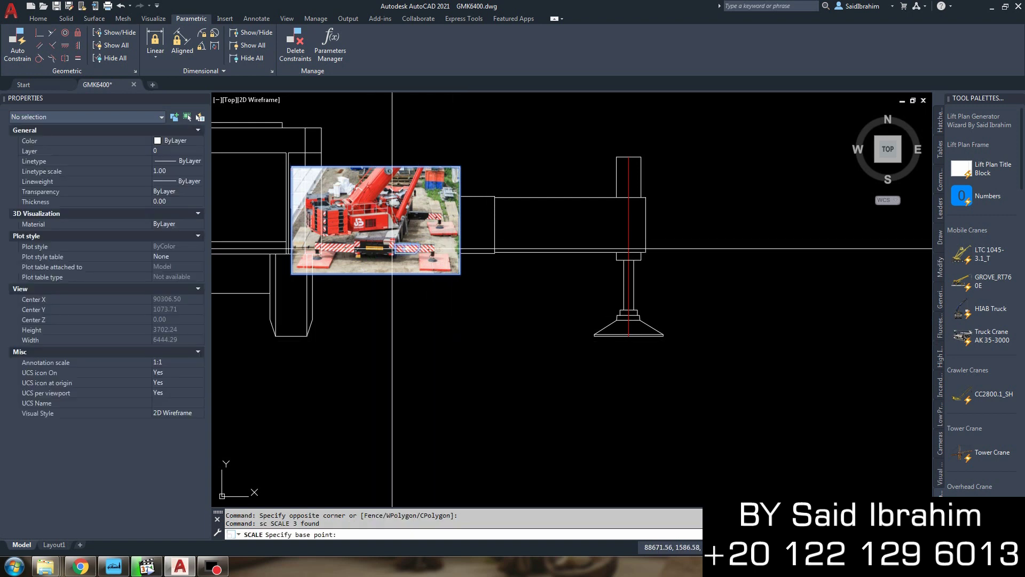
pyautogui.click(395, 252)
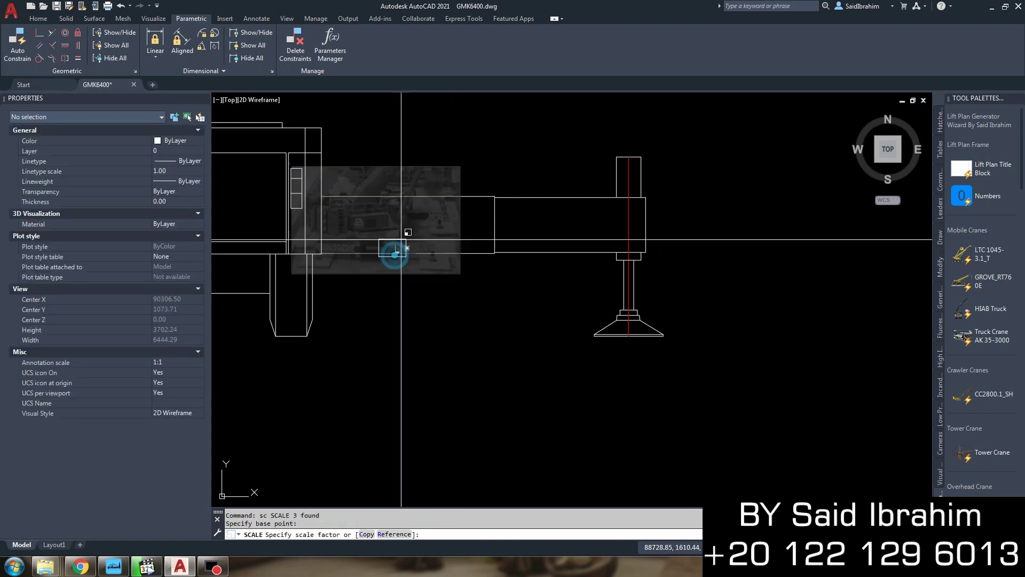
pyautogui.click(394, 195)
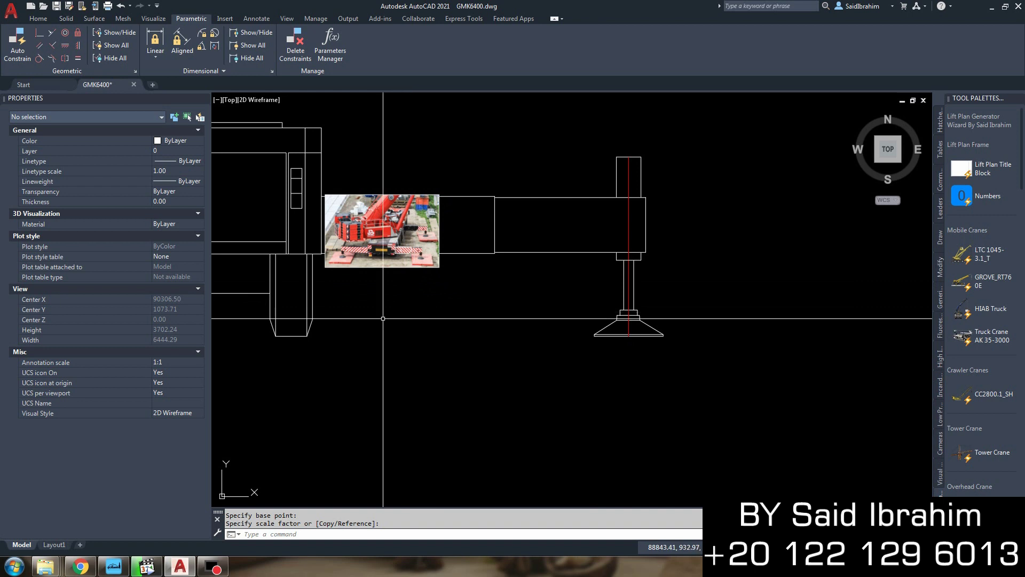
# - Reselect the photo and outlines and rescale them larger to match the drawn outrigger
pyautogui.click(321, 283)
pyautogui.click(462, 179)
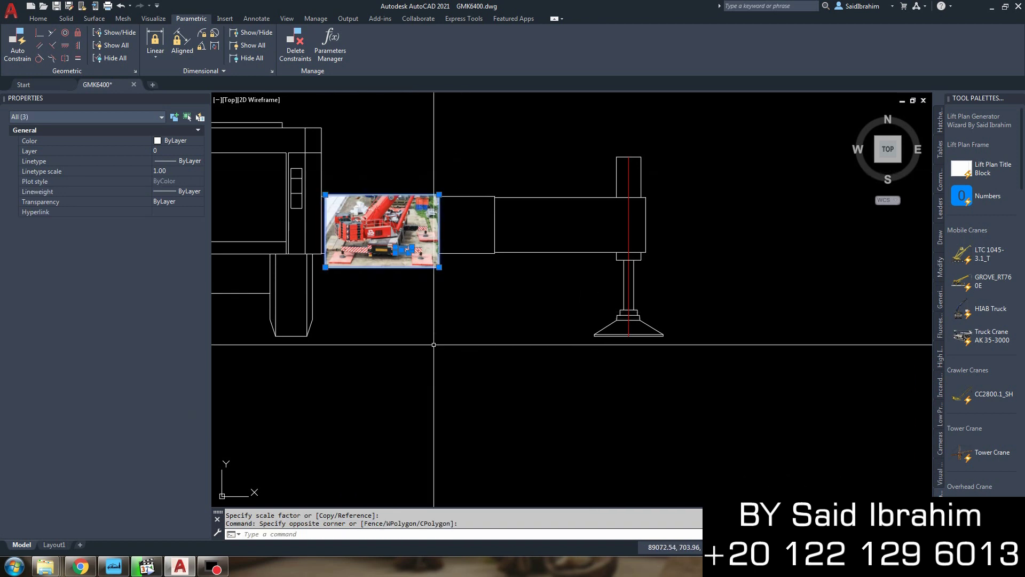
pyautogui.write('sc')
pyautogui.press('Return')
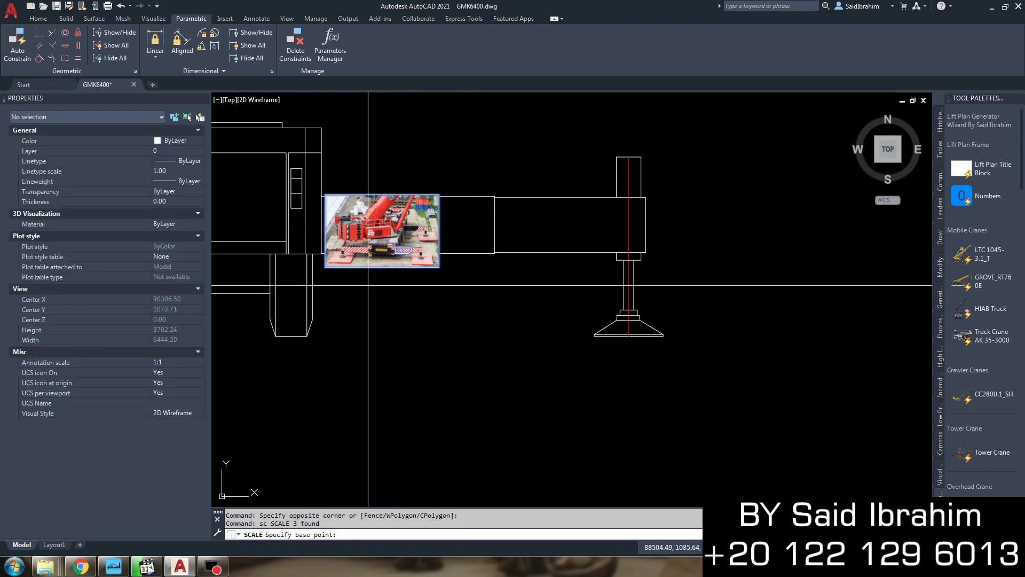
pyautogui.scroll(2, 368, 286)
pyautogui.click(424, 247)
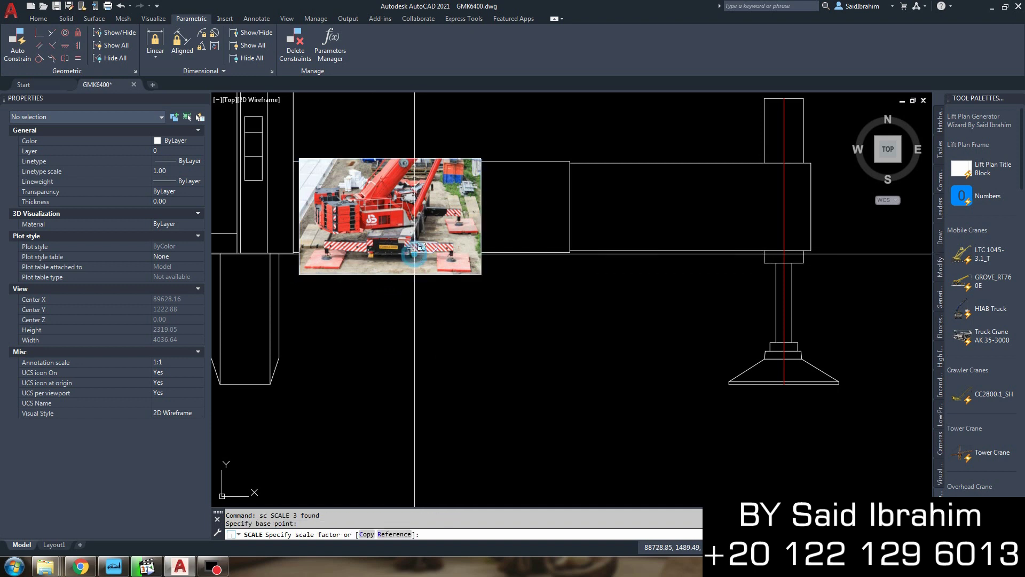
pyautogui.scroll(2, 421, 118)
pyautogui.scroll(-2, 435, 218)
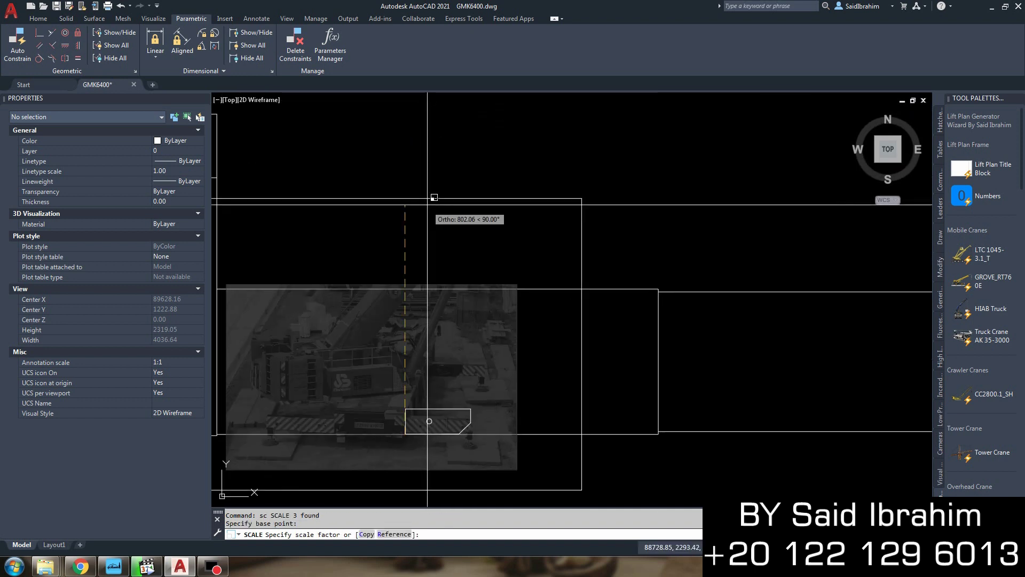
pyautogui.scroll(-3, 458, 160)
pyautogui.scroll(-3, 538, 163)
pyautogui.moveTo(469, 147); pyautogui.dragTo(460, 302, button='middle')
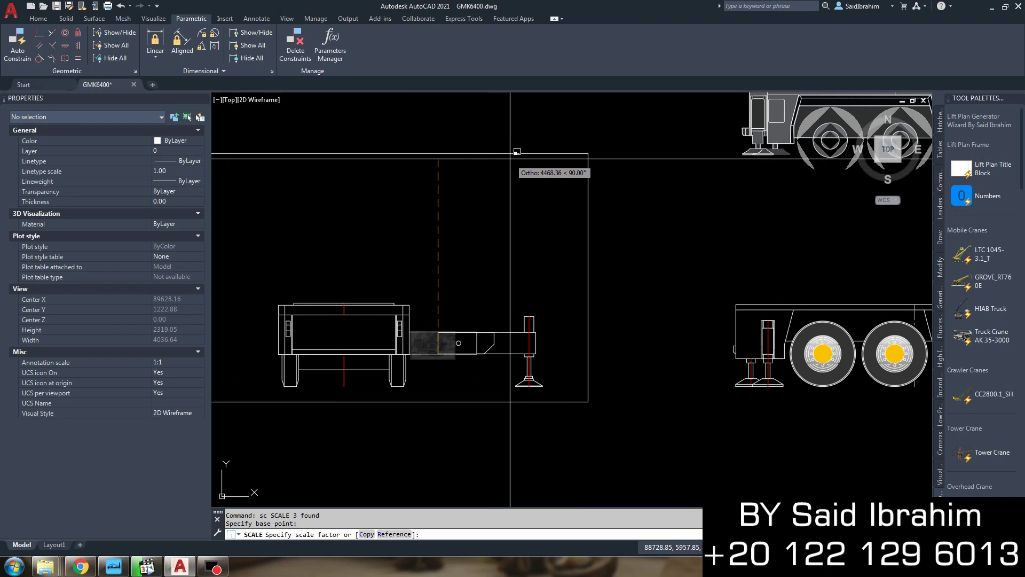
pyautogui.click(517, 152)
pyautogui.moveTo(493, 284); pyautogui.dragTo(528, 194, button='middle')
pyautogui.scroll(-2, 529, 194)
pyautogui.moveTo(600, 143); pyautogui.dragTo(600, 228, button='middle')
# - Select the crane photo and, through selection cycling, its polyline outline
pyautogui.click(600, 227)
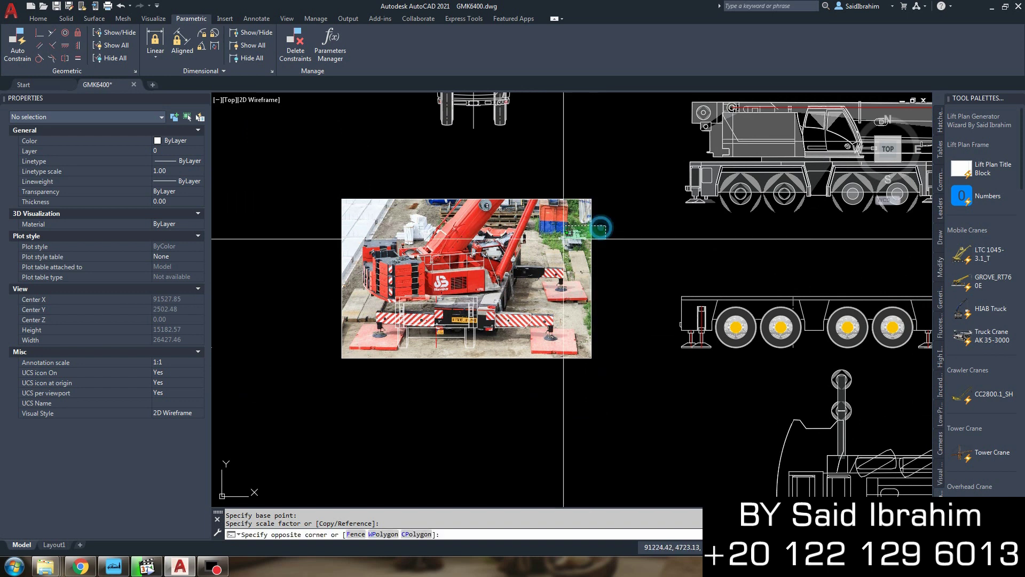
pyautogui.click(566, 235)
pyautogui.scroll(2, 526, 336)
pyautogui.rightClick(522, 332)
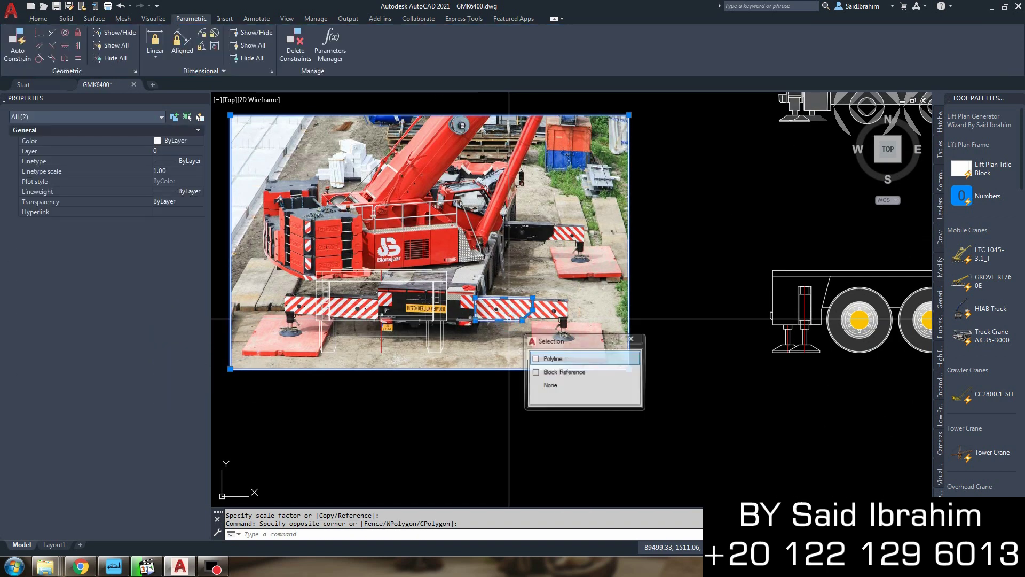
pyautogui.click(472, 272)
pyautogui.scroll(-2, 486, 247)
pyautogui.scroll(-2, 462, 255)
# - Move the photo and outline down beside the plan view and save the drawing
pyautogui.write('m')
pyautogui.press('Return')
pyautogui.click(474, 293)
pyautogui.scroll(4, 472, 388)
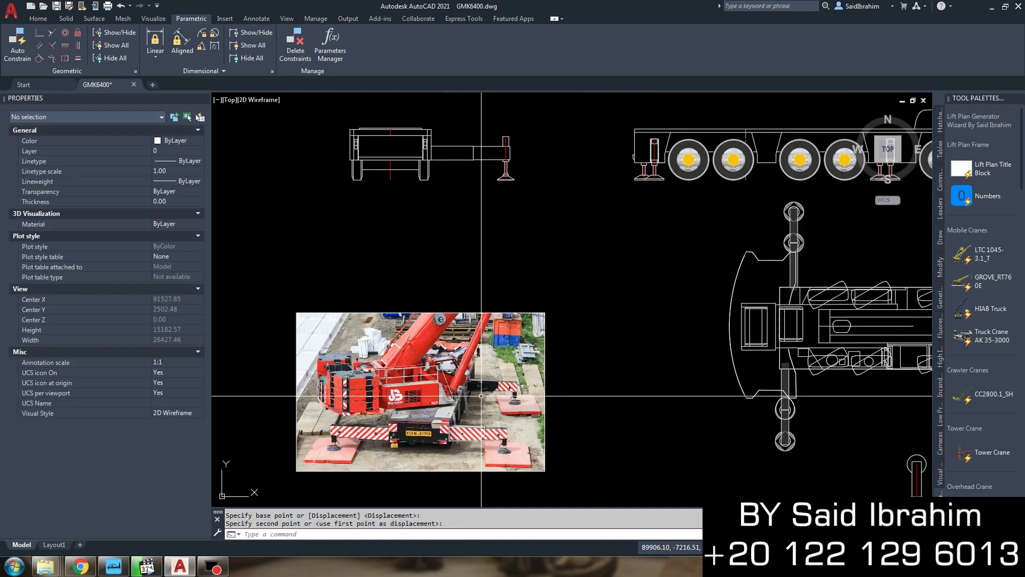
pyautogui.scroll(2, 459, 387)
pyautogui.scroll(1, 451, 385)
pyautogui.scroll(-1, 444, 385)
pyautogui.scroll(4, 439, 365)
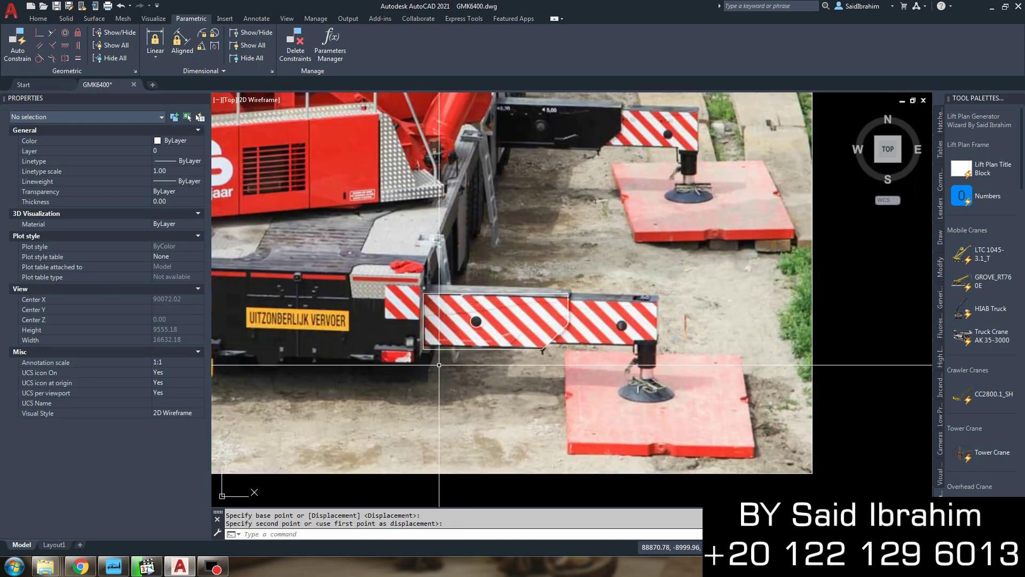
pyautogui.scroll(-5, 500, 309)
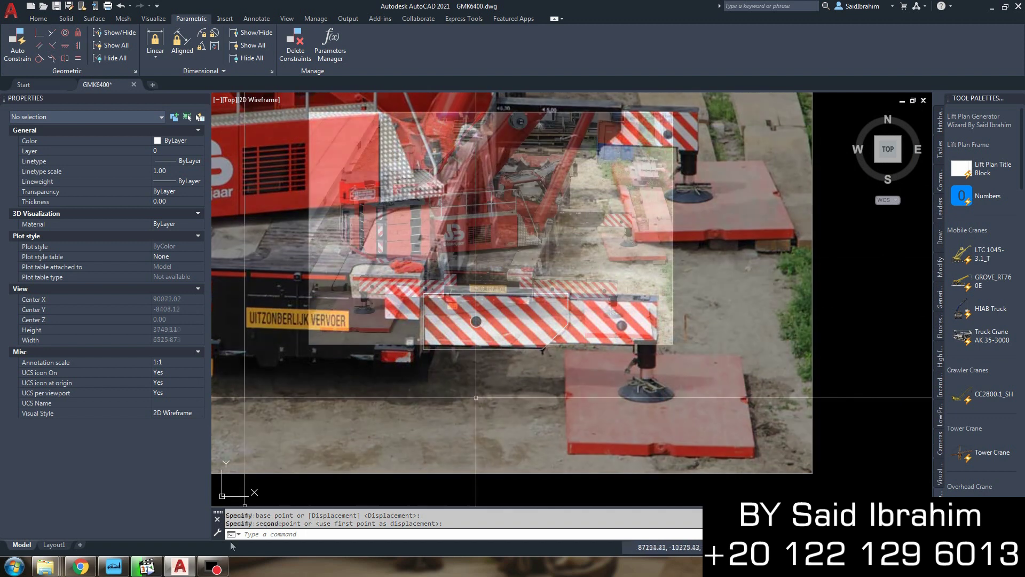
pyautogui.click(453, 299)
pyautogui.hotkey('ctrl', 's')
# - Start a polyline trace from the truck edge, then cancel it
pyautogui.write('pl')
pyautogui.press('Return')
pyautogui.scroll(5, 450, 297)
pyautogui.scroll(5, 402, 248)
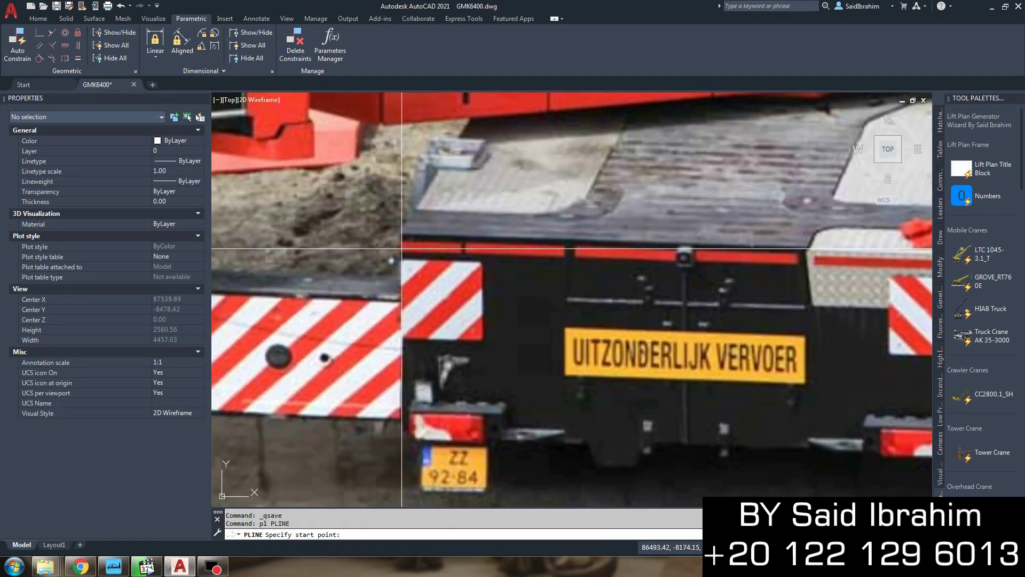
pyautogui.click(402, 232)
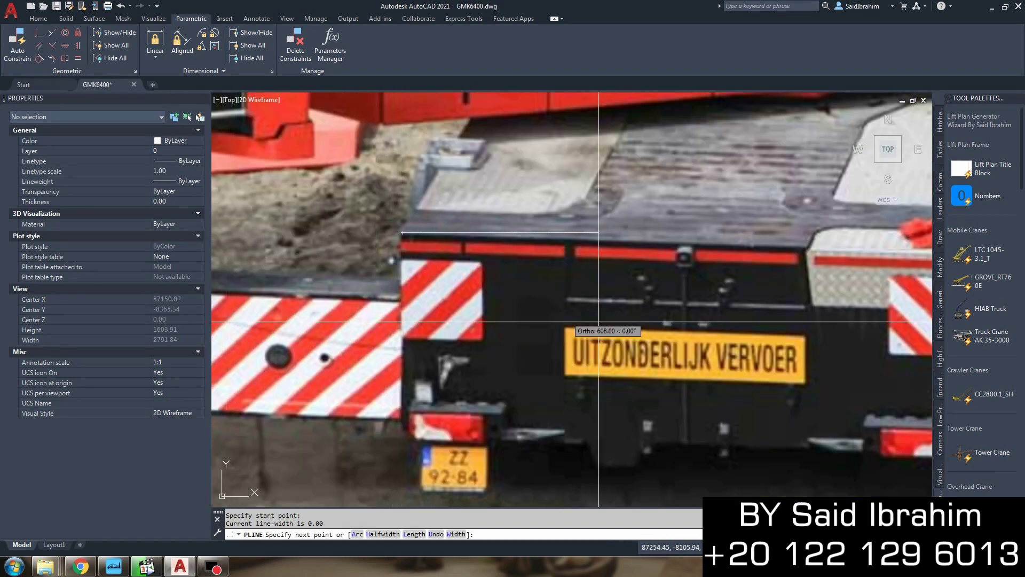
pyautogui.scroll(-3, 598, 322)
pyautogui.scroll(1, 524, 278)
pyautogui.scroll(1, 543, 267)
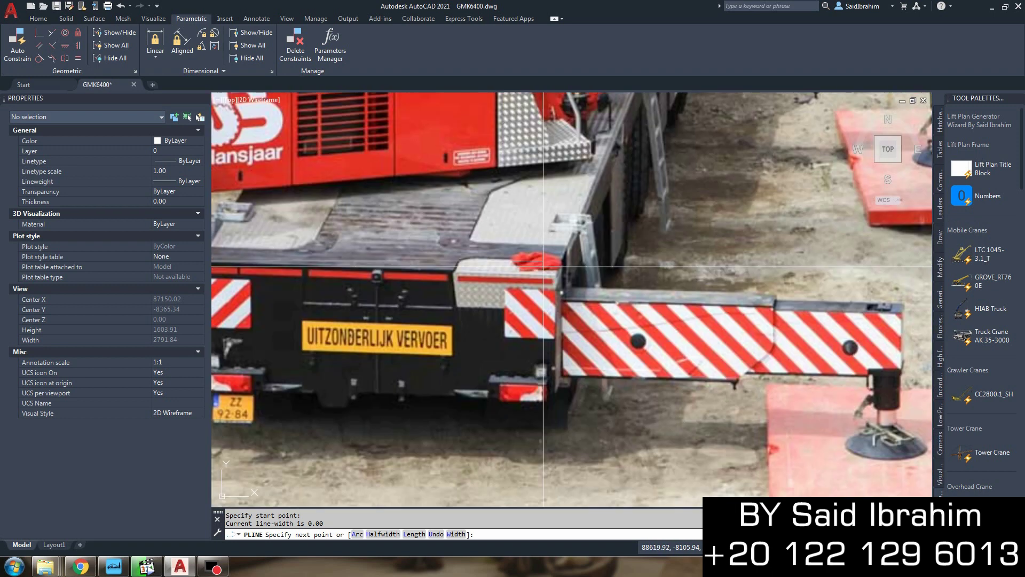
pyautogui.scroll(2, 543, 265)
pyautogui.press('F8')
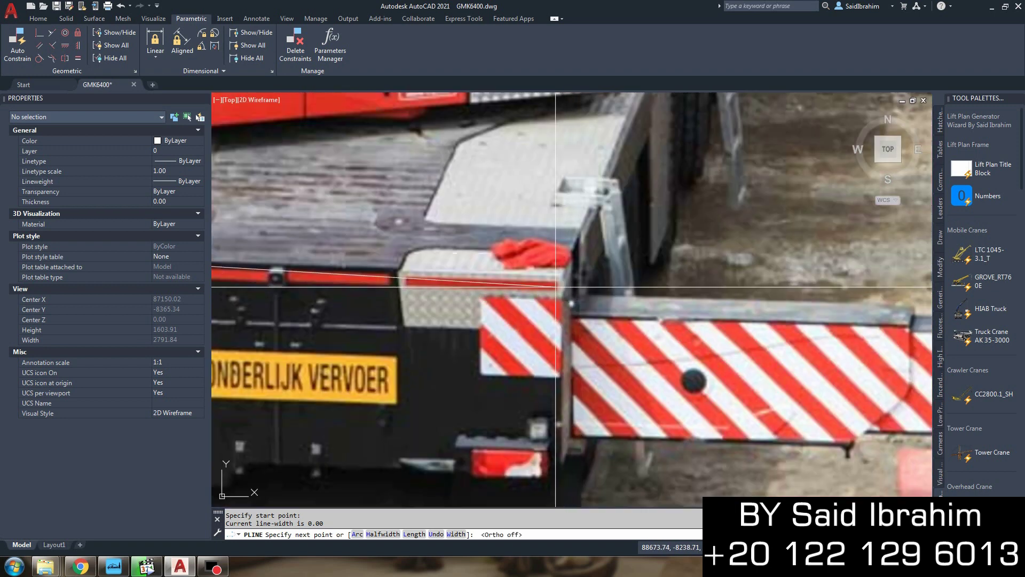
pyautogui.scroll(2, 556, 286)
pyautogui.scroll(-3, 568, 256)
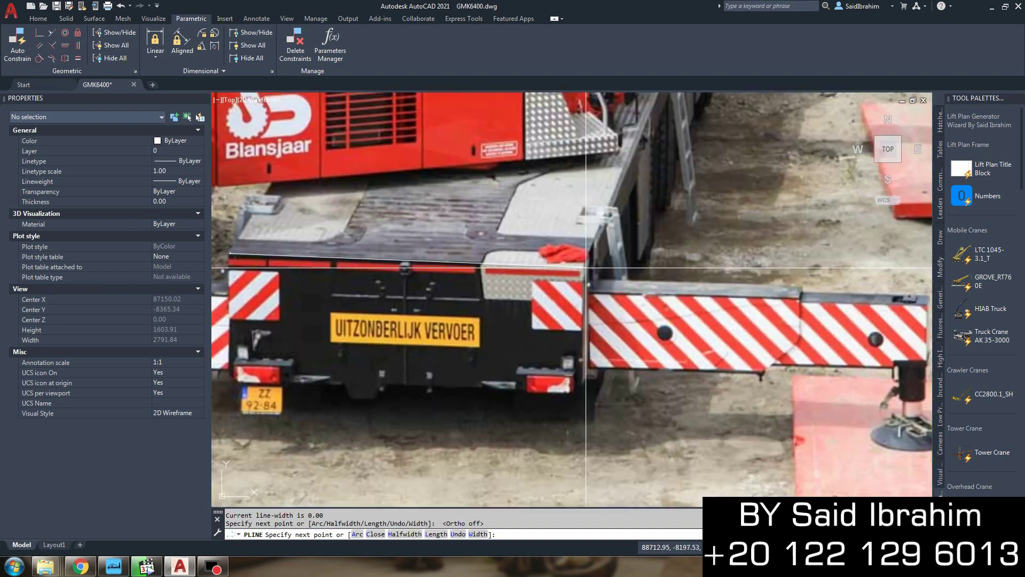
pyautogui.scroll(-2, 534, 347)
pyautogui.press('Escape')
pyautogui.scroll(-2, 531, 363)
pyautogui.scroll(-1, 524, 358)
pyautogui.press('Escape')
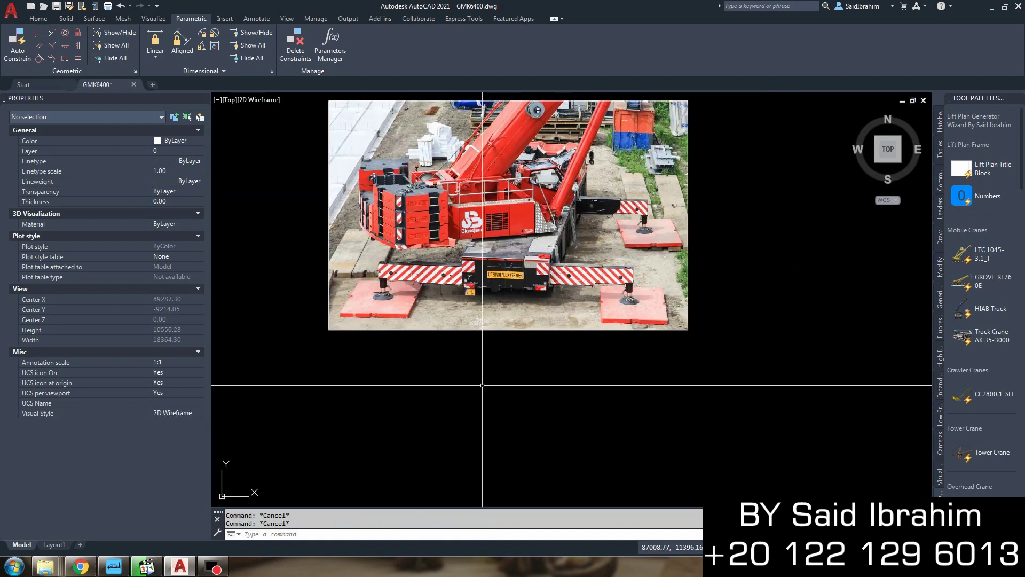
pyautogui.scroll(-2, 442, 375)
# - Window-select the crane photo and its neighbouring object and bring up their context menu
pyautogui.click(329, 385)
pyautogui.click(652, 165)
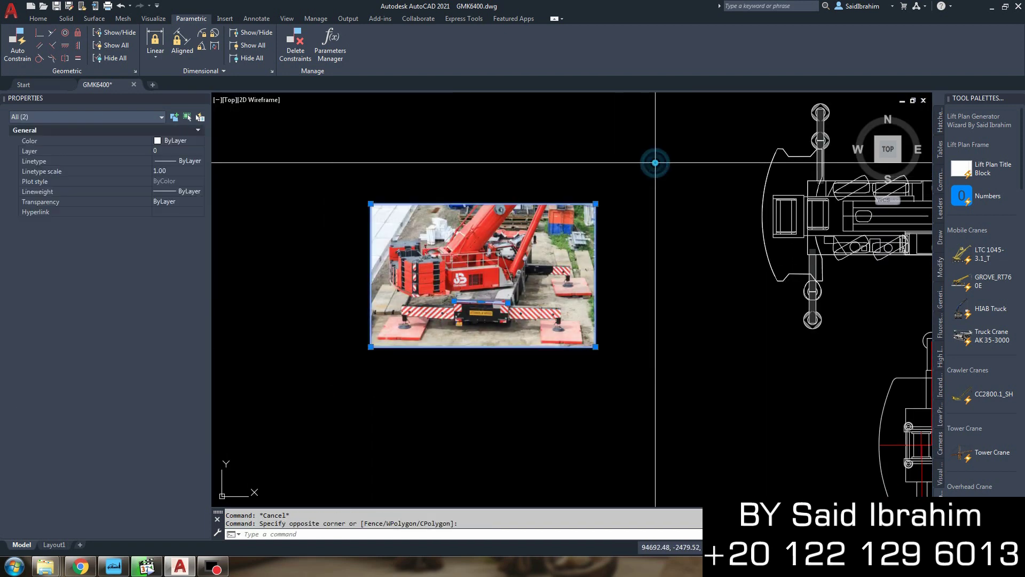
pyautogui.rightClick(517, 163)
# - Isolate the selected crane photo and its companion object
pyautogui.click(672, 214)
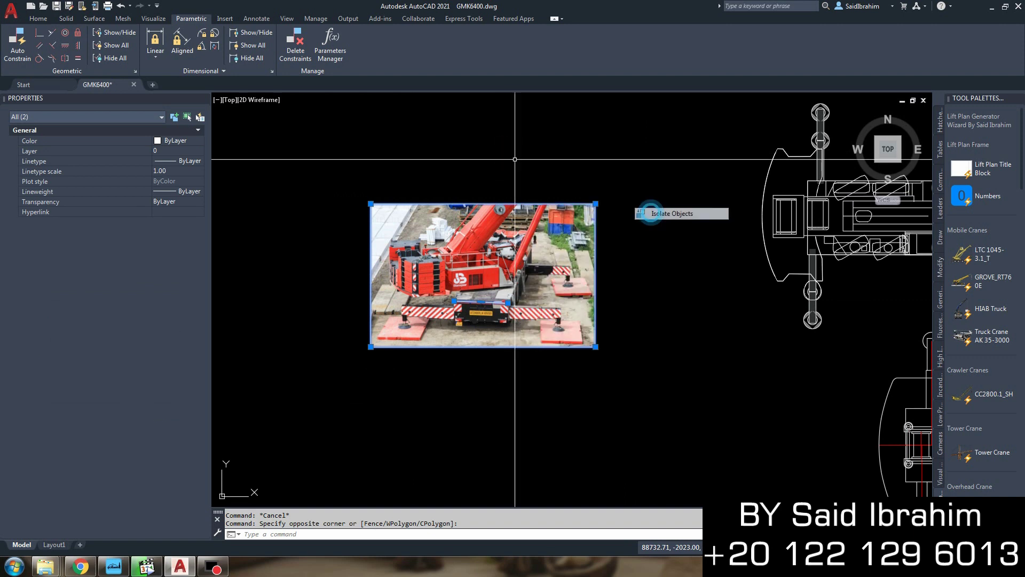
pyautogui.scroll(2, 470, 321)
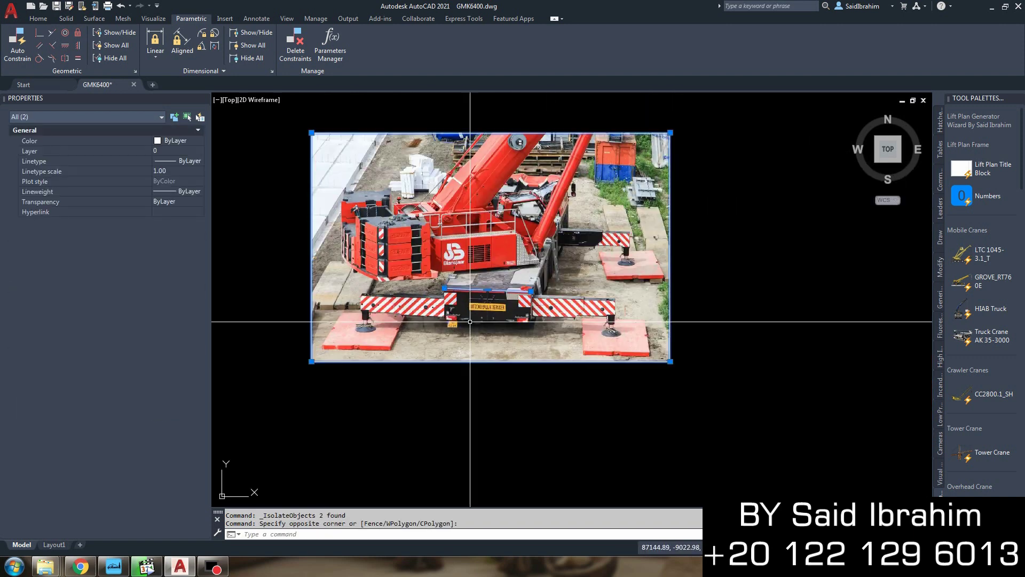
pyautogui.scroll(2, 470, 321)
# - Rotate the photo by Reference so the truck's rear edge lies horizontal
pyautogui.press('Return')
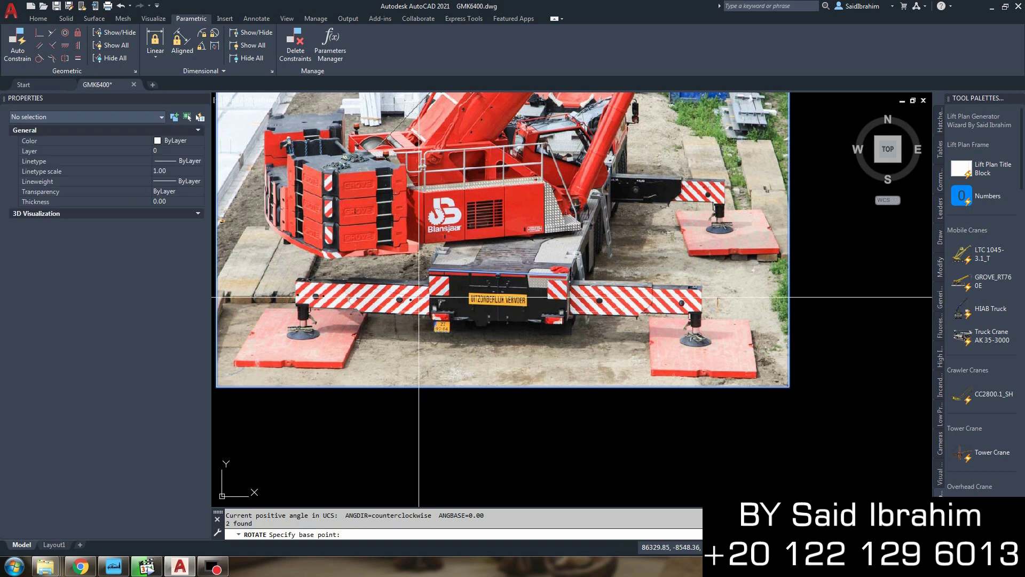
pyautogui.click(429, 270)
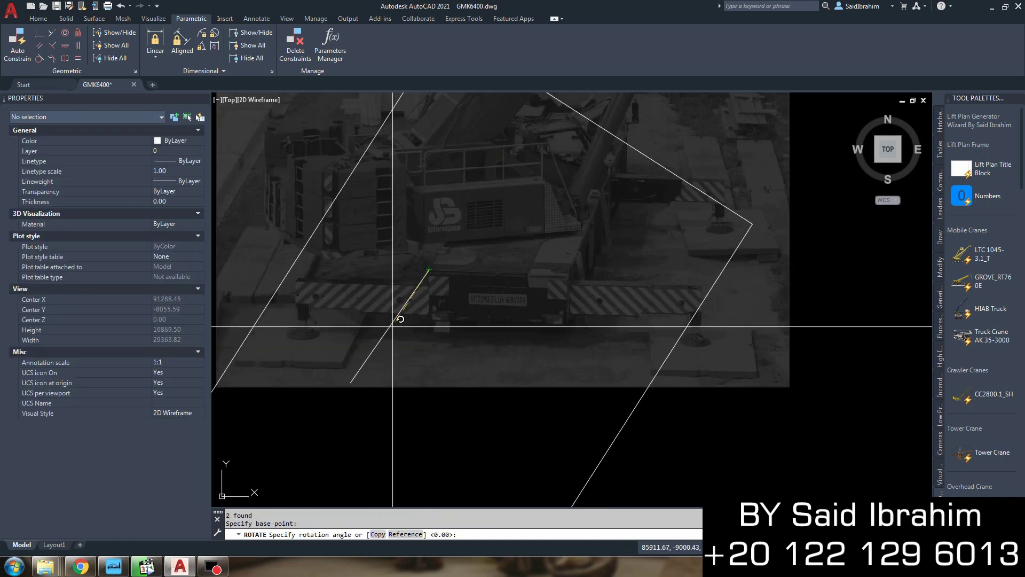
pyautogui.write('r')
pyautogui.press('Return')
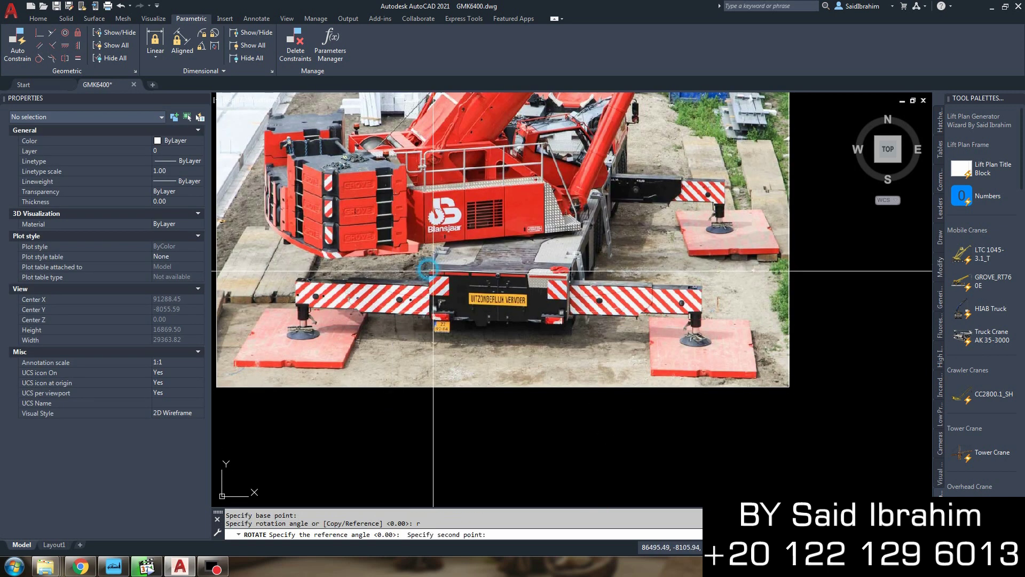
pyautogui.scroll(5, 558, 277)
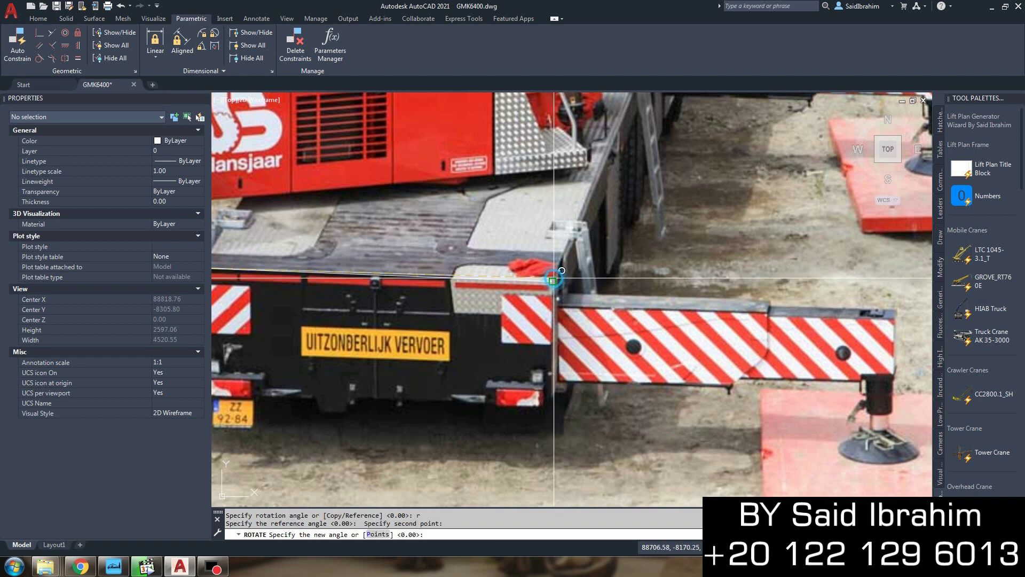
pyautogui.click(552, 281)
pyautogui.press('F8')
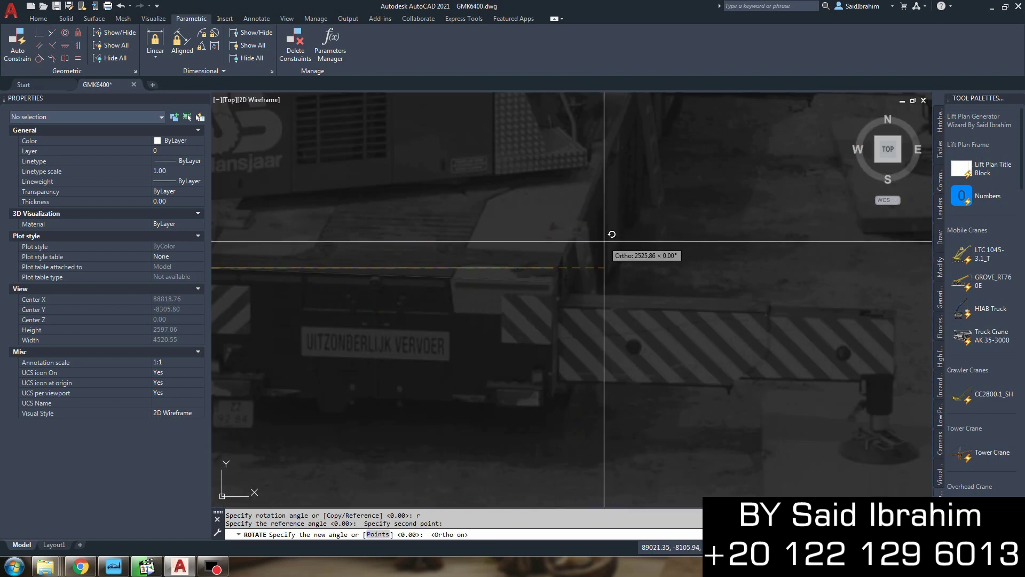
pyautogui.click(605, 242)
pyautogui.scroll(-3, 587, 258)
pyautogui.scroll(2, 436, 305)
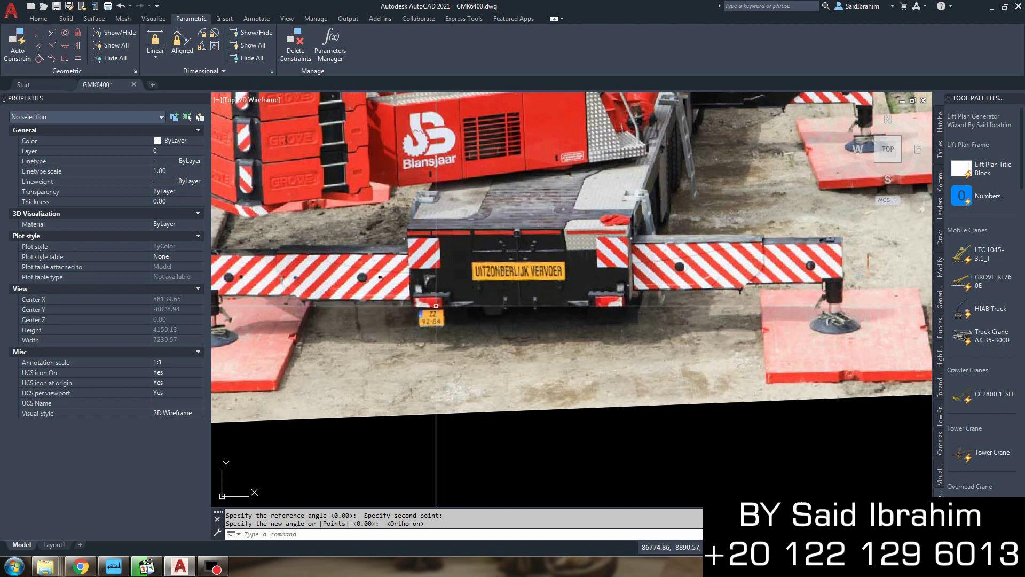
pyautogui.scroll(2, 572, 257)
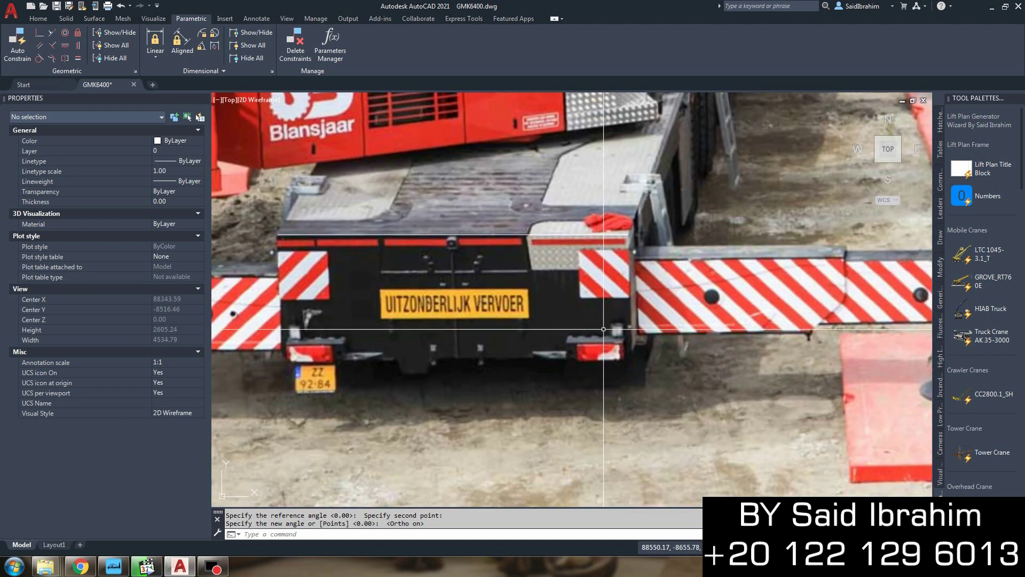
pyautogui.write('p')
# - Polyline-trace the truck's rear body from the box corner to its lower and lower-left corners
pyautogui.press('Return')
pyautogui.click(623, 239)
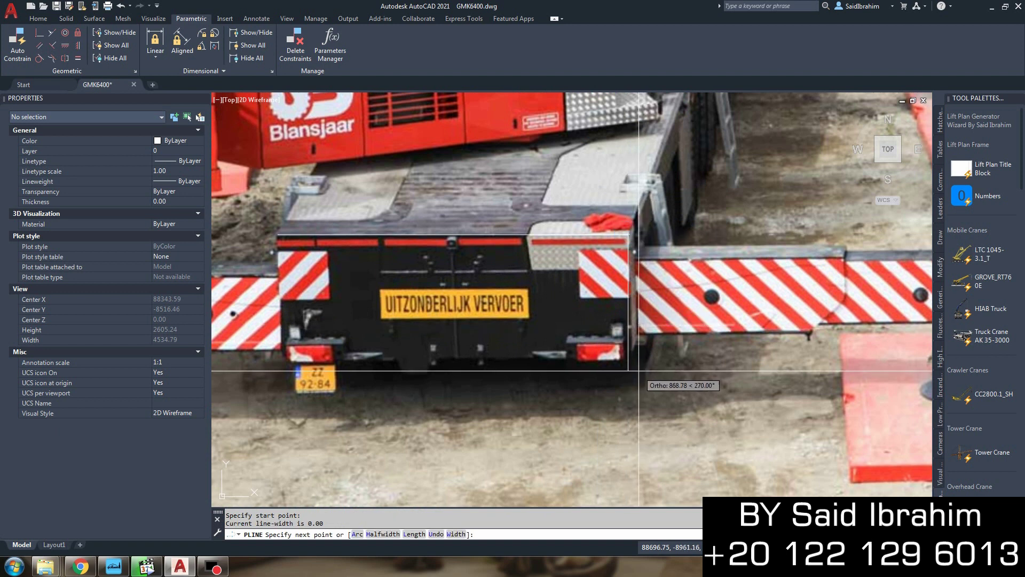
pyautogui.scroll(2, 627, 363)
pyautogui.click(629, 339)
pyautogui.scroll(-2, 657, 342)
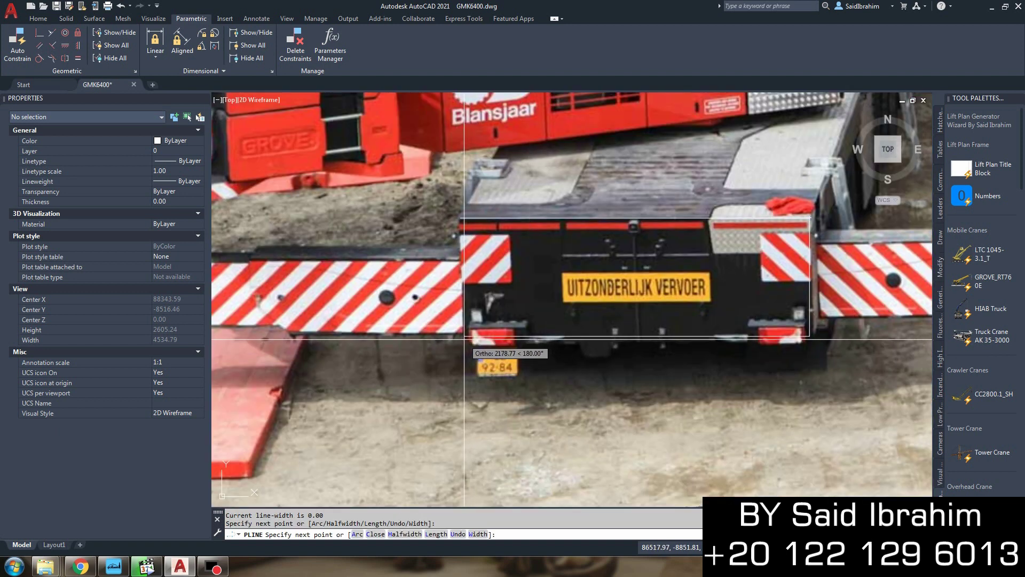
pyautogui.click(463, 338)
pyautogui.scroll(2, 463, 218)
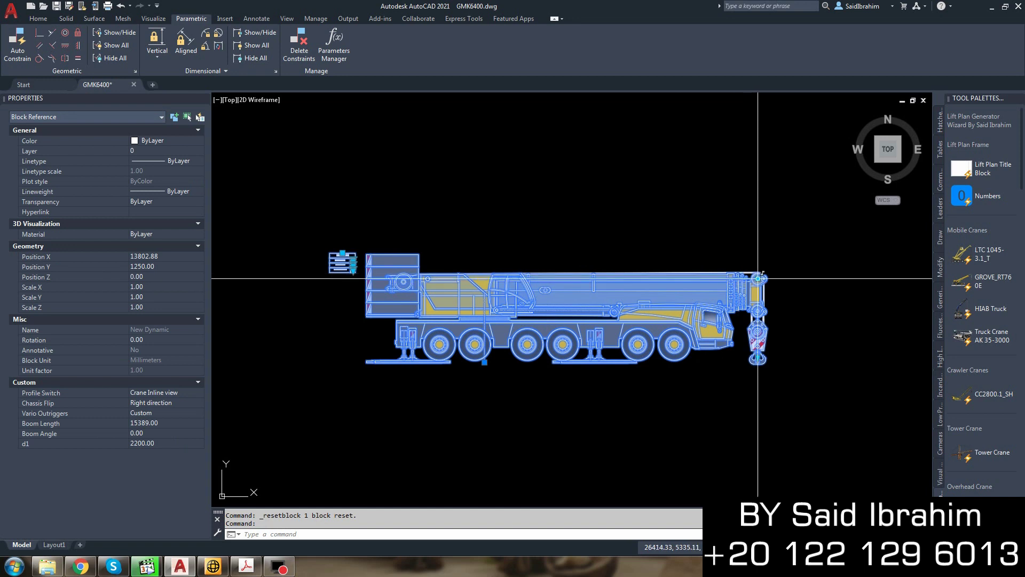
# - With Ortho off, raise and lengthen the crane boom and adjust the d1 distance
pyautogui.press('F8')
pyautogui.click(742, 118)
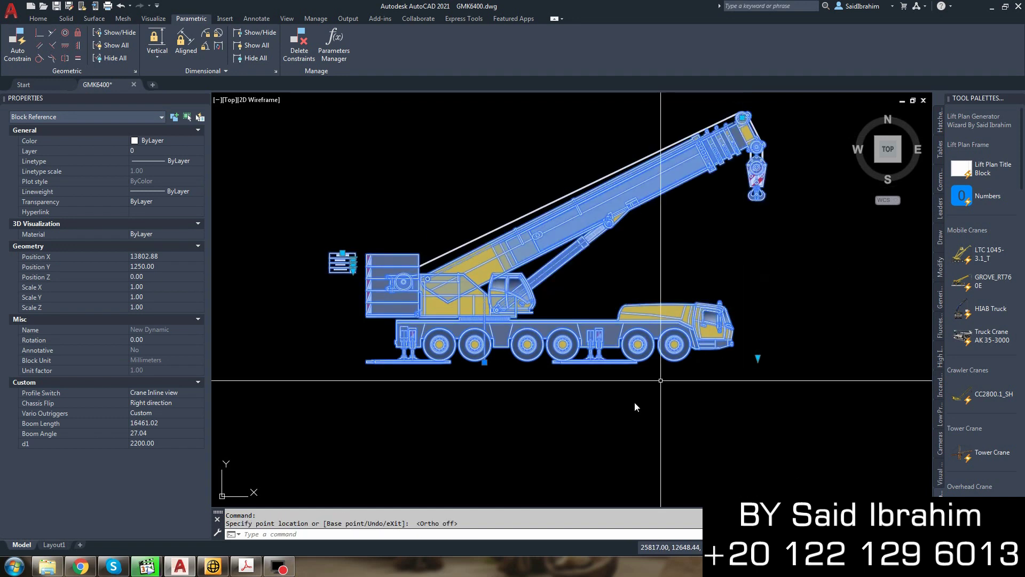
pyautogui.click(758, 357)
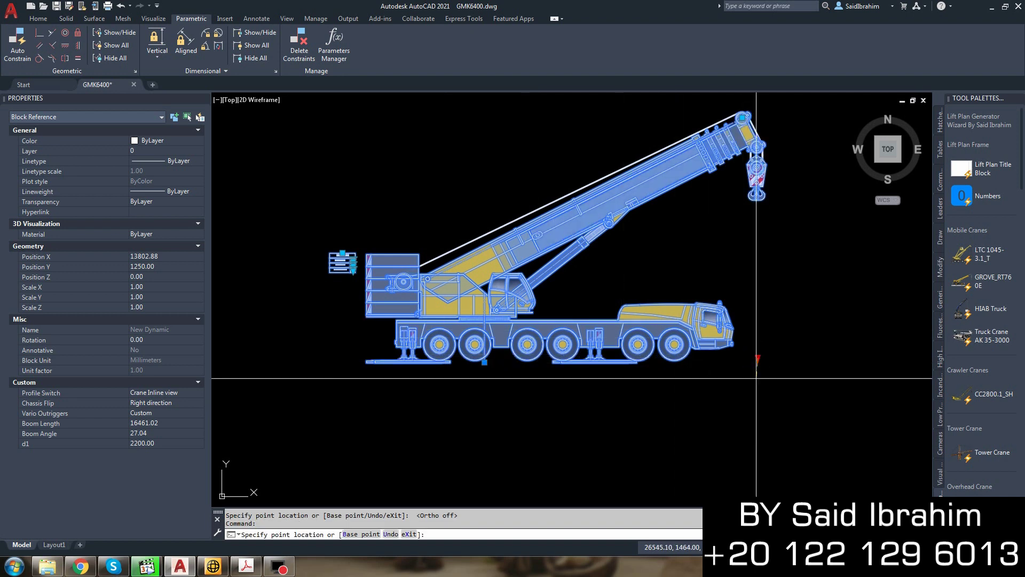
# - Switch the crane to Crane front side view and extend both outriggers, left to 4250
pyautogui.click(353, 261)
pyautogui.click(381, 210)
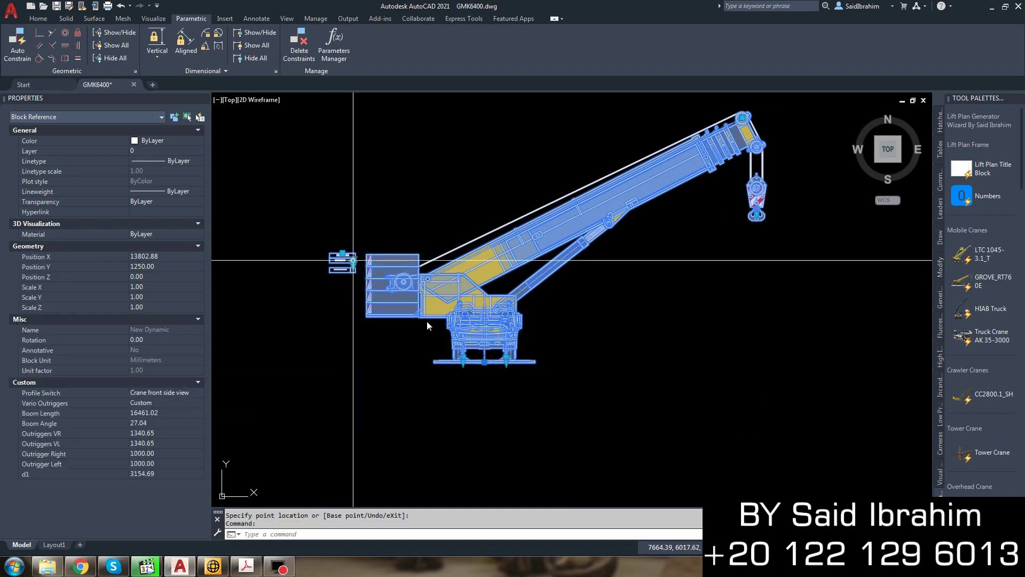
pyautogui.click(602, 352)
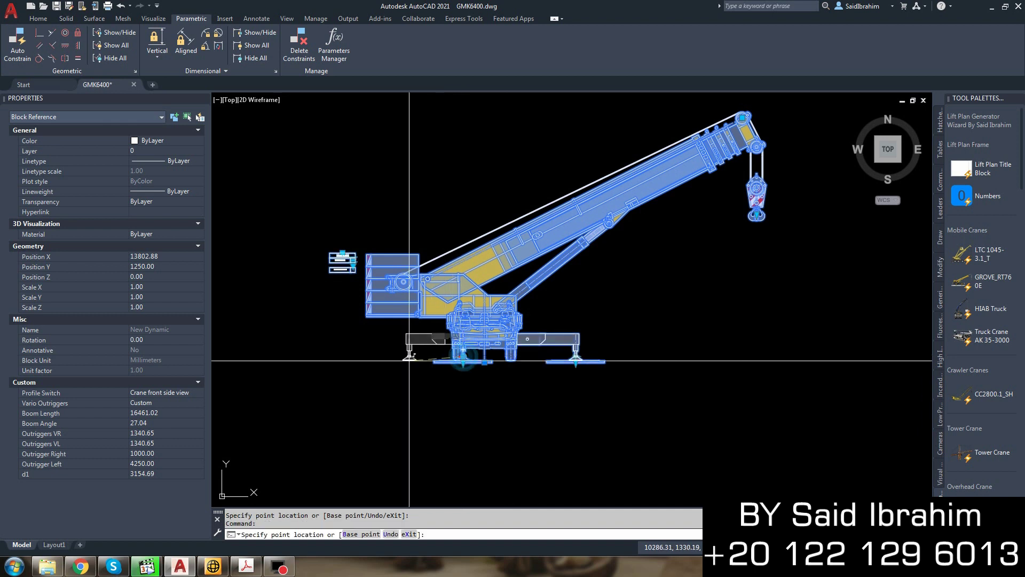
pyautogui.click(368, 357)
pyautogui.press('Escape')
pyautogui.press('Escape')
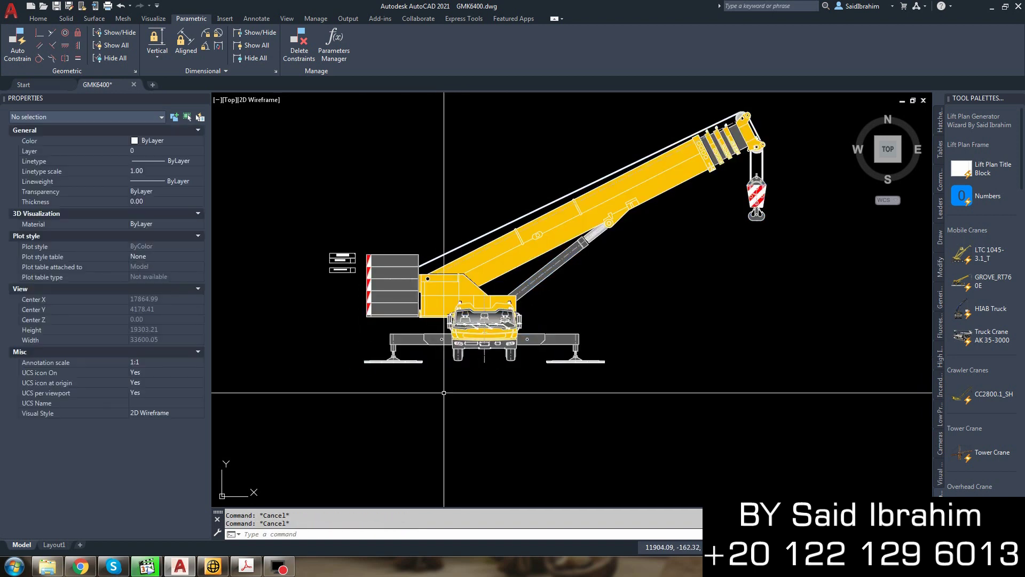
pyautogui.scroll(2, 454, 416)
pyautogui.scroll(2, 454, 416)
pyautogui.moveTo(460, 404); pyautogui.dragTo(463, 418, button='middle')
pyautogui.scroll(-2, 464, 419)
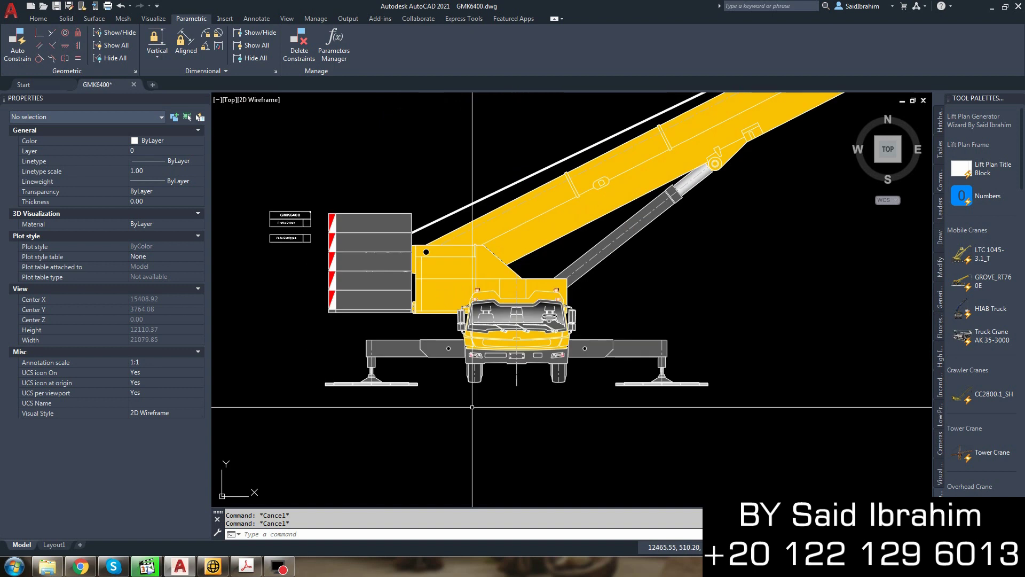
# - Select the elevation crane, try rear side view, then Reset Block to its default side view
pyautogui.click(371, 283)
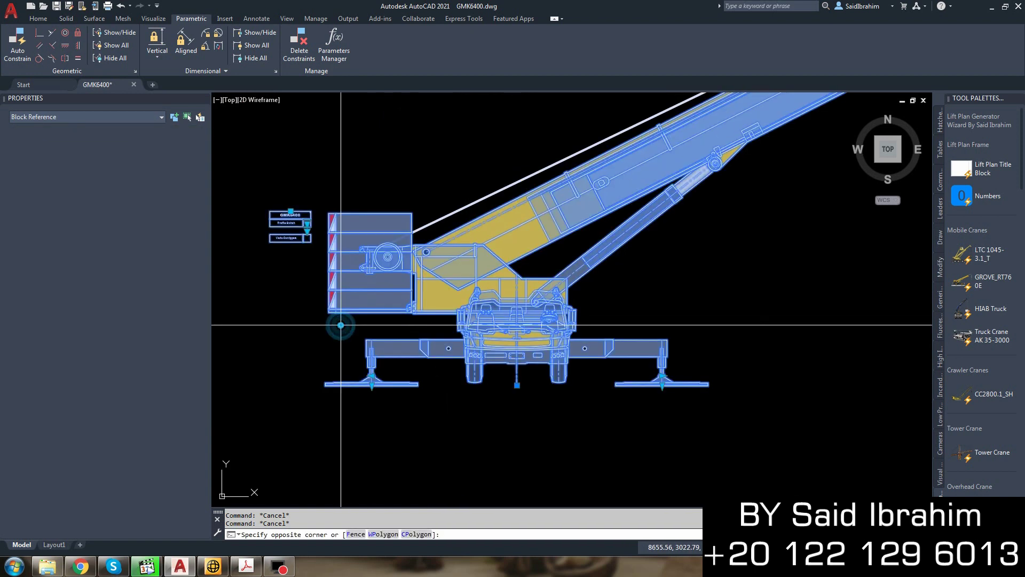
pyautogui.click(287, 214)
pyautogui.click(308, 226)
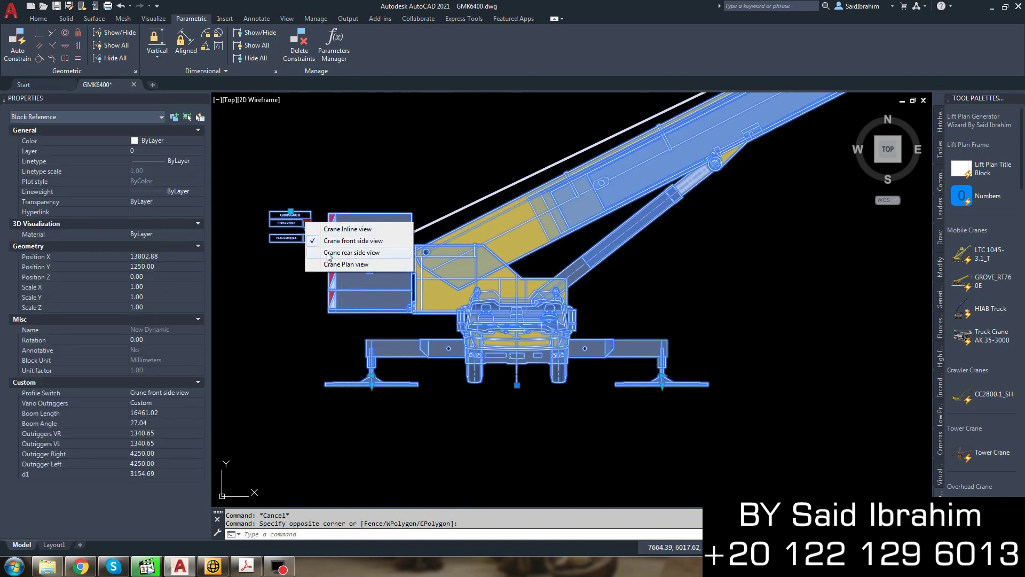
pyautogui.click(328, 255)
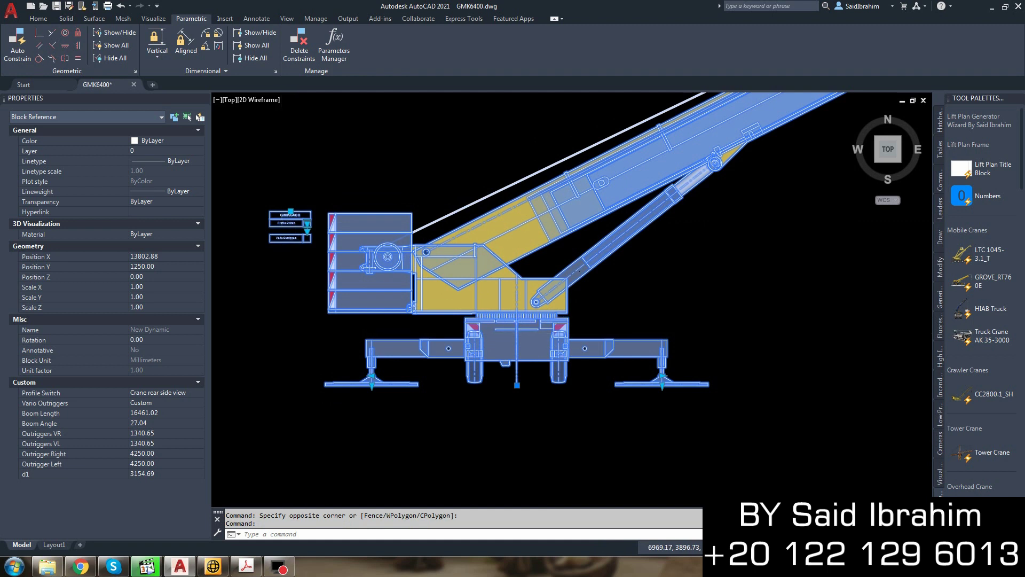
pyautogui.scroll(-4, 367, 270)
pyautogui.rightClick(372, 275)
pyautogui.click(390, 273)
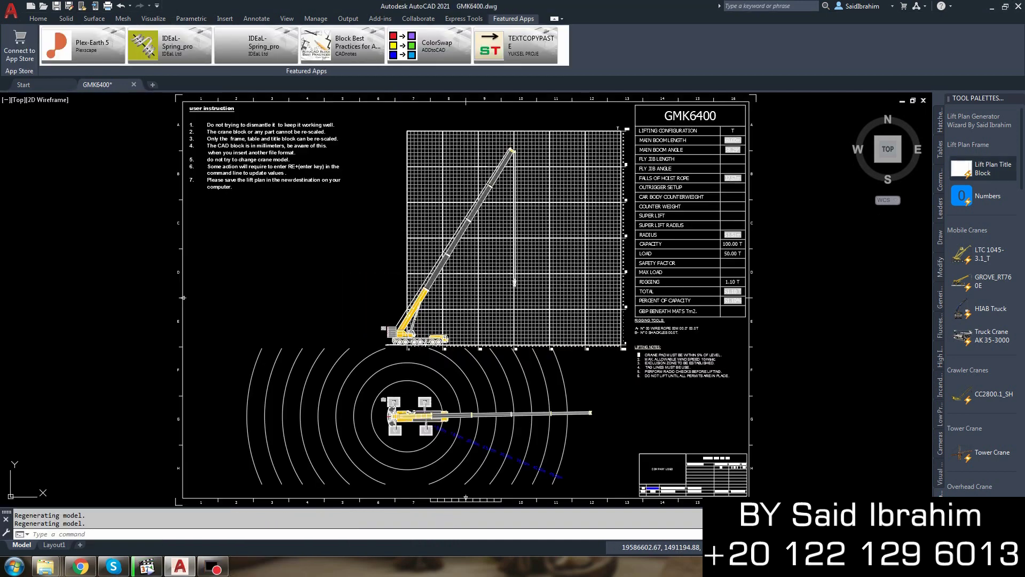
# - Select the elevation crane block and set its profile to front view
pyautogui.scroll(8, 400, 251)
pyautogui.scroll(4, 400, 251)
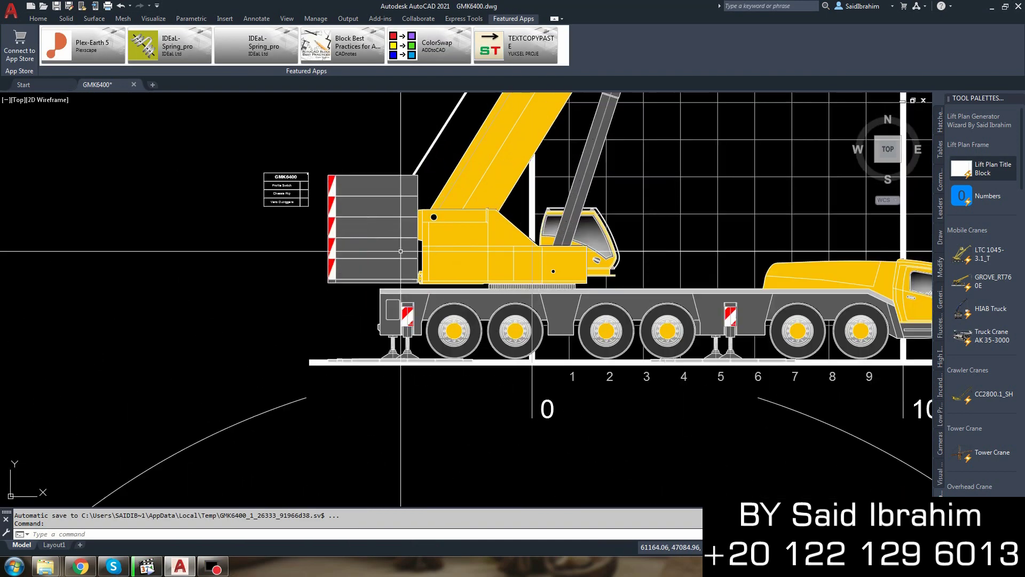
pyautogui.click(400, 247)
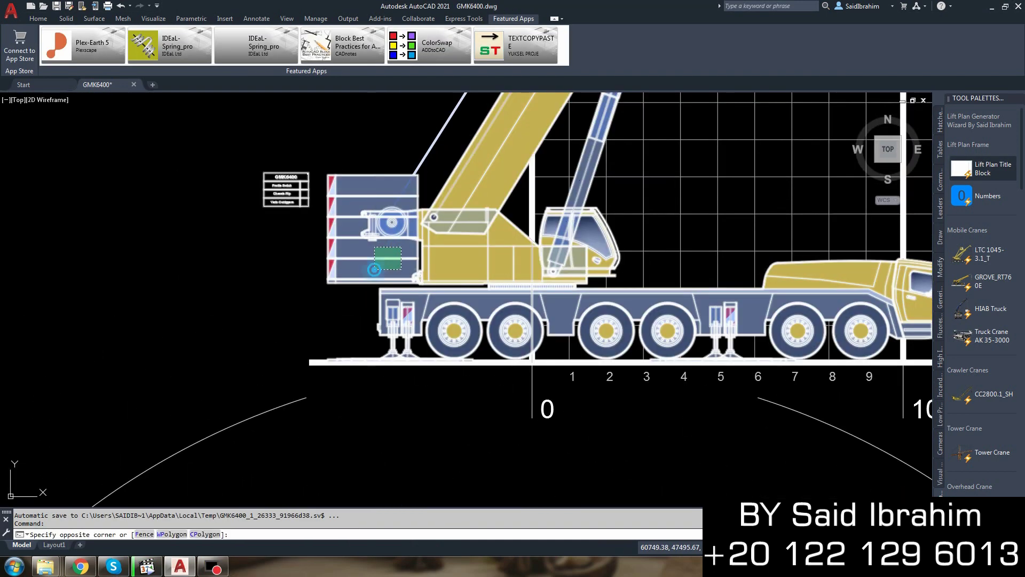
pyautogui.click(303, 188)
pyautogui.click(339, 230)
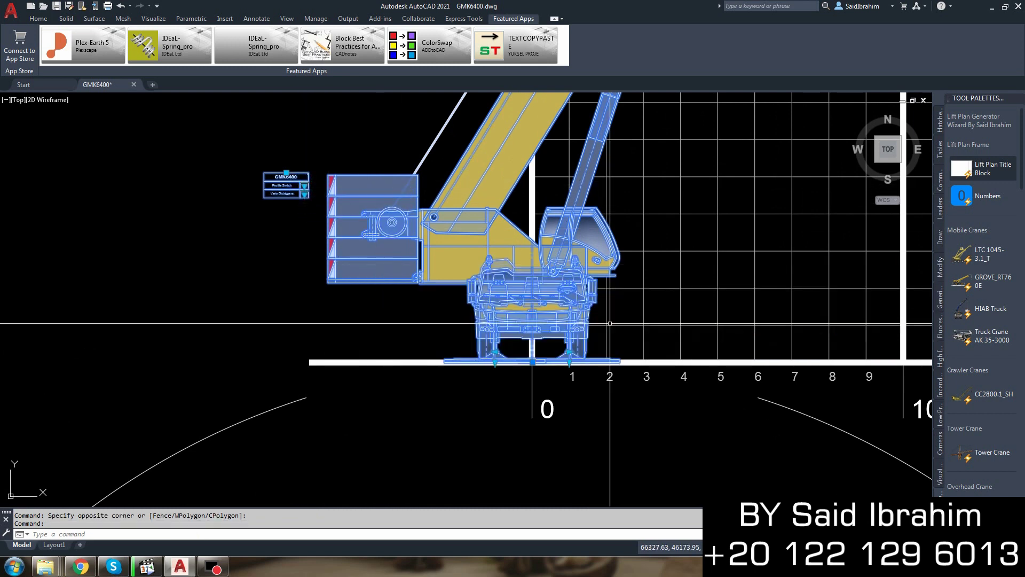
# - Stretch the left and right outriggers outward to matching extents and deselect
pyautogui.click(496, 353)
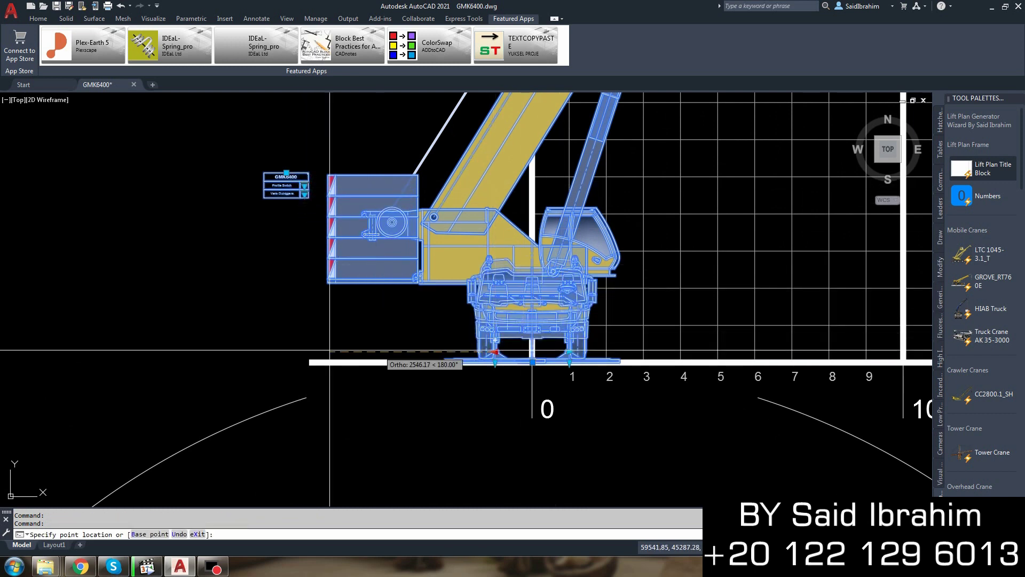
pyautogui.click(312, 351)
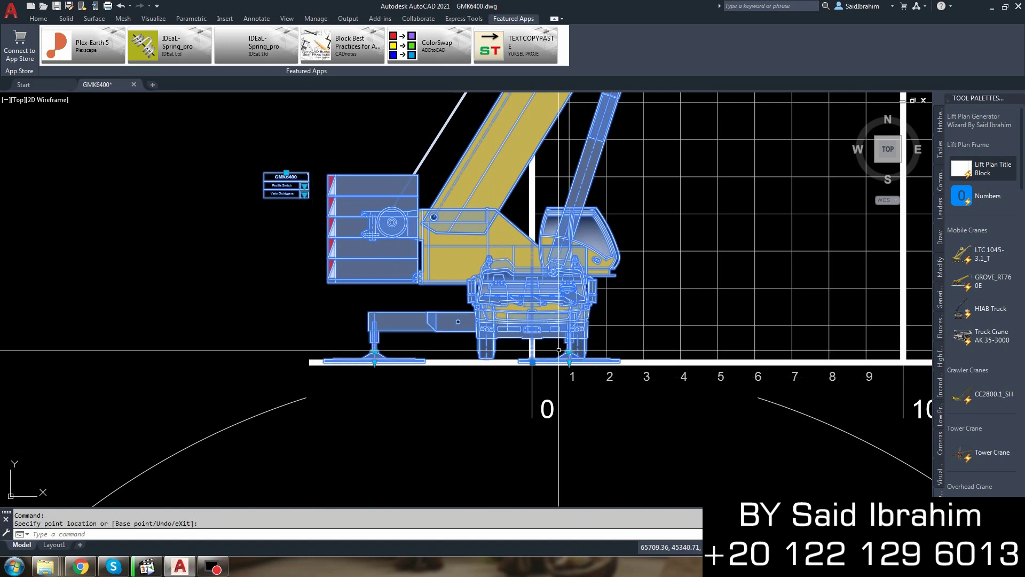
pyautogui.click(569, 352)
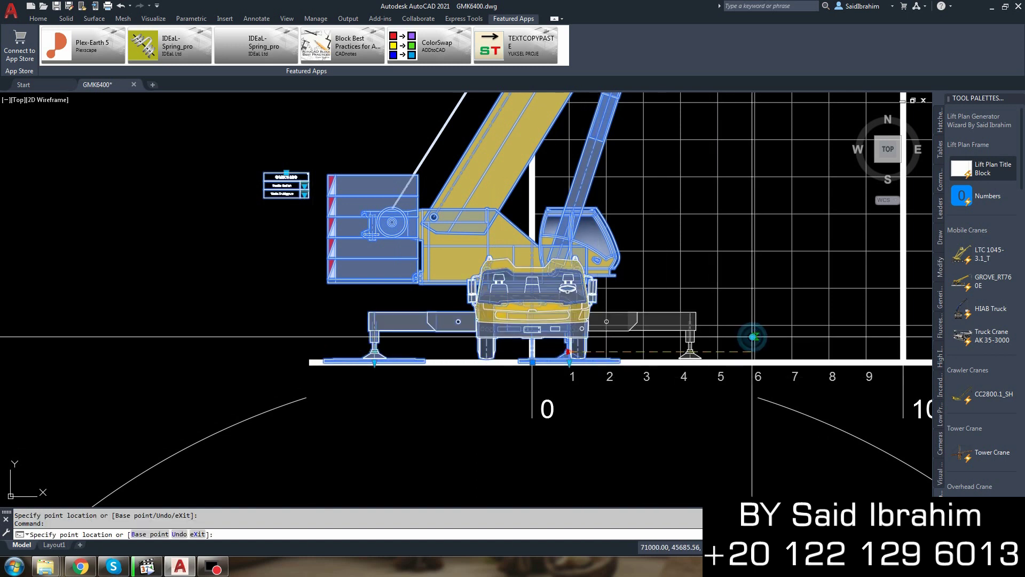
pyautogui.click(689, 352)
pyautogui.press('Escape')
pyautogui.moveTo(638, 430)
pyautogui.mouseDown(button='middle')
pyautogui.moveTo(475, 384)
pyautogui.moveTo(569, 310)
pyautogui.mouseUp(button='middle')
# - Select the plan-view crane and, with Ortho off, swing its boom tip downward then left
pyautogui.scroll(-2, 528, 301)
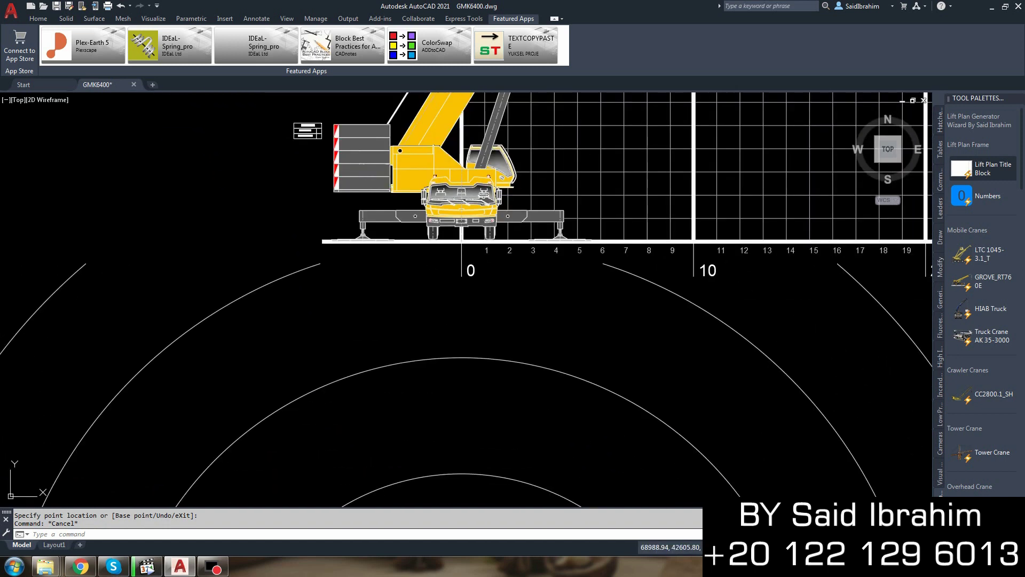
pyautogui.scroll(-2, 528, 302)
pyautogui.scroll(-4, 529, 302)
pyautogui.click(525, 397)
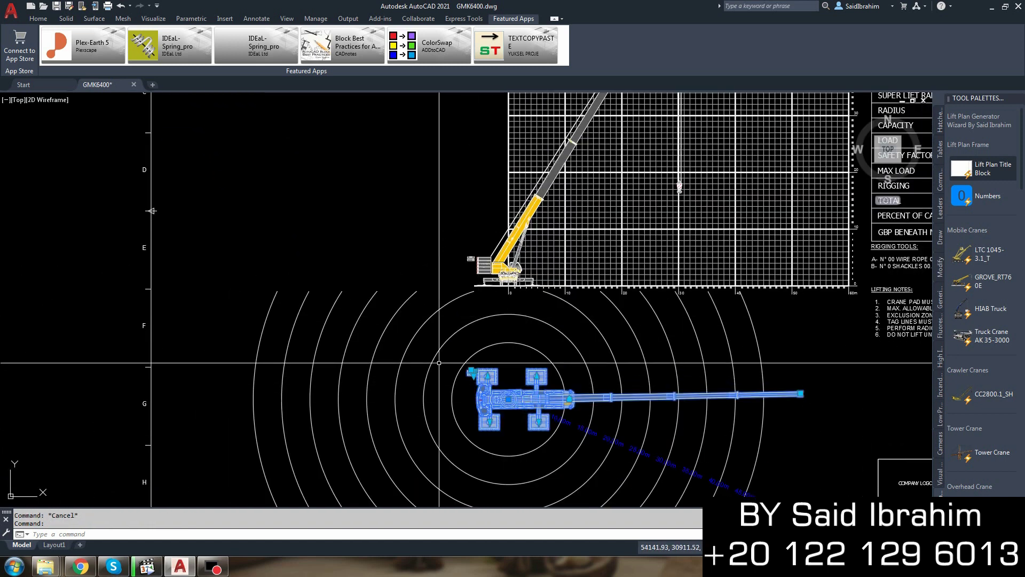
pyautogui.scroll(-2, 400, 350)
pyautogui.click(665, 382)
pyautogui.press('F8')
pyautogui.moveTo(665, 381); pyautogui.dragTo(645, 322, button='middle')
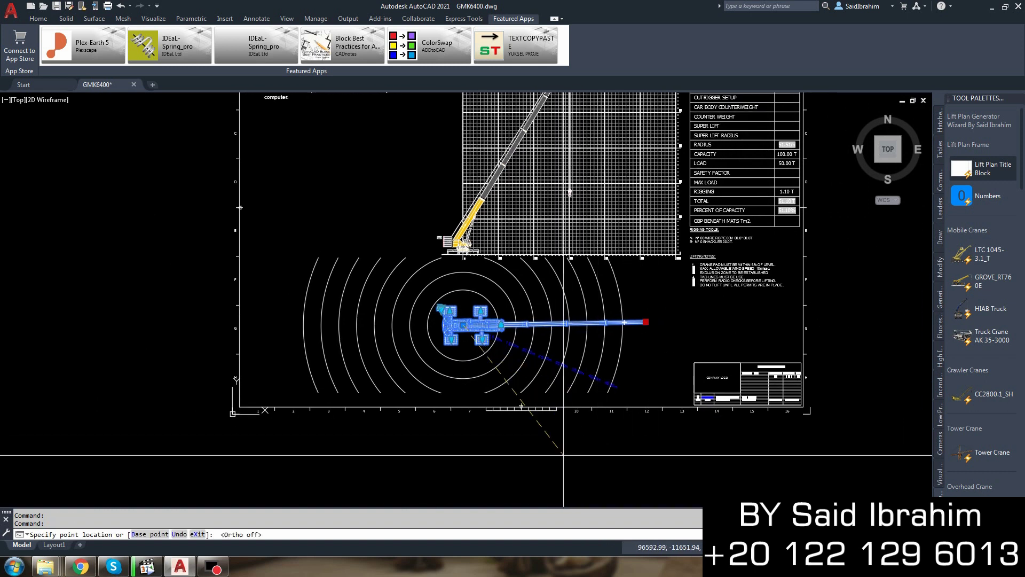
pyautogui.click(433, 454)
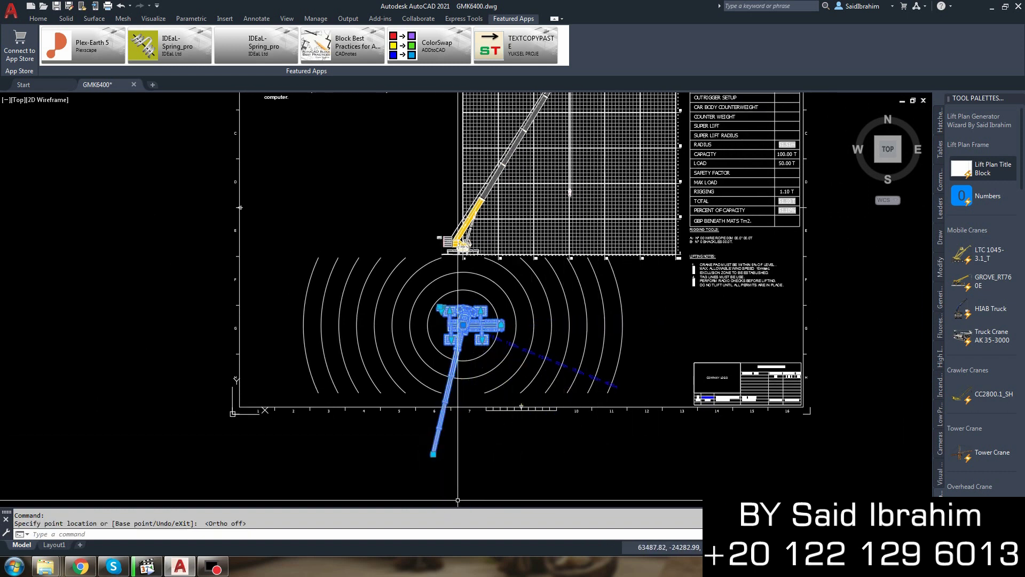
pyautogui.click(433, 454)
pyautogui.click(347, 342)
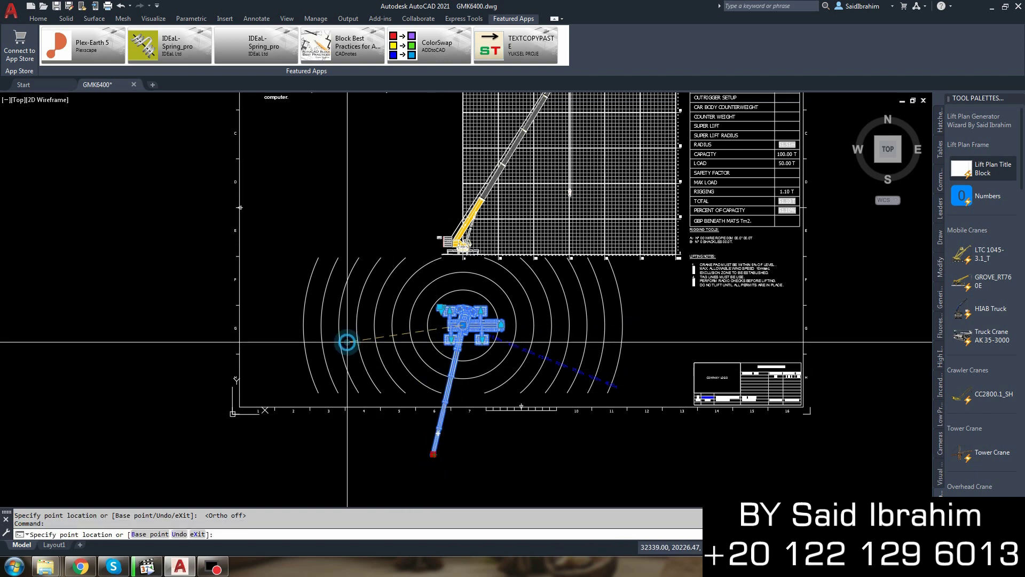
pyautogui.click(347, 341)
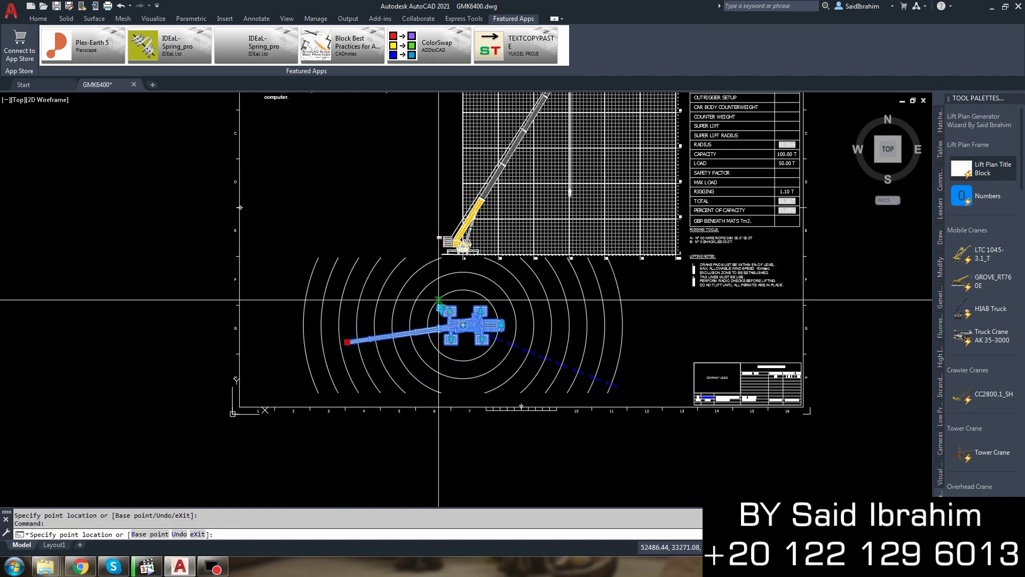
pyautogui.scroll(4, 459, 301)
pyautogui.scroll(6, 455, 303)
# - Point the plan crane's boom straight up, then reselect it and move the upper-left outrigger pad
pyautogui.click(469, 280)
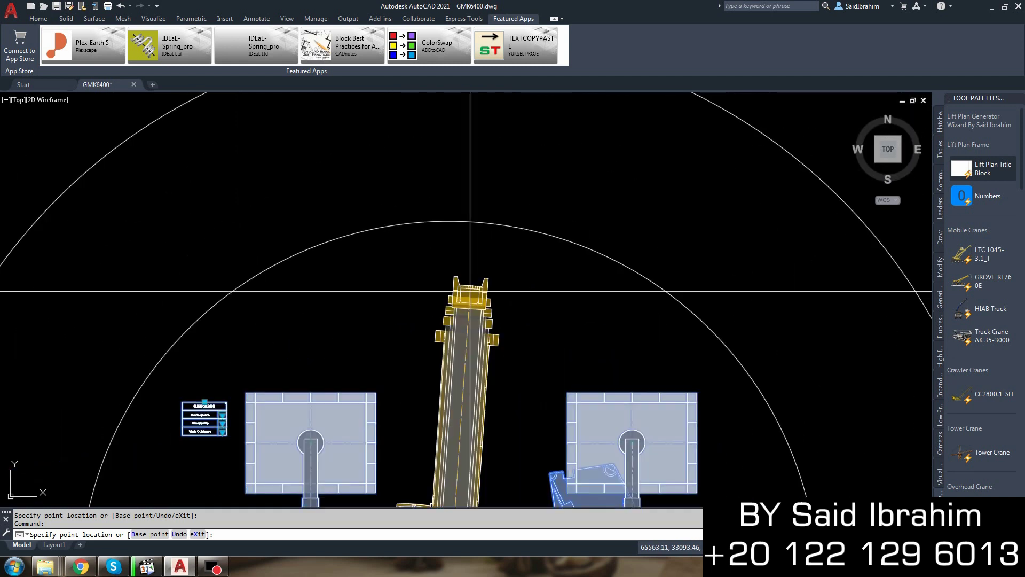
pyautogui.scroll(-4, 494, 233)
pyautogui.press('Escape')
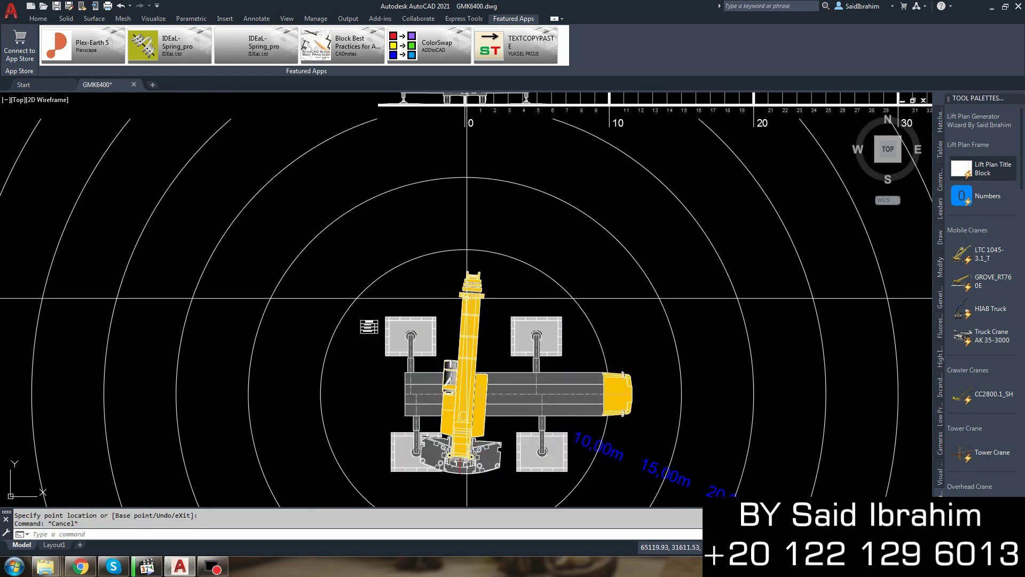
pyautogui.click(433, 320)
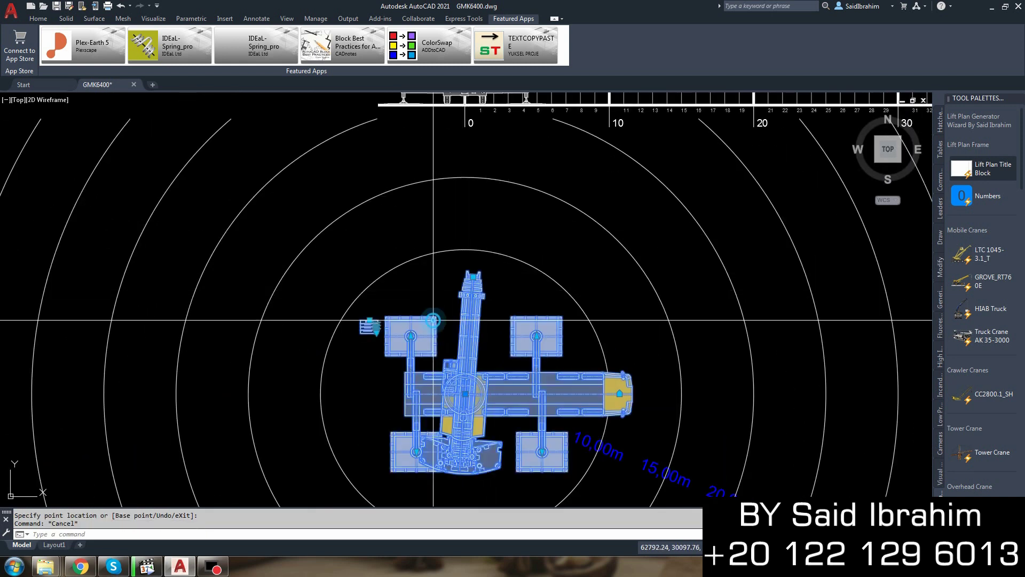
pyautogui.click(411, 337)
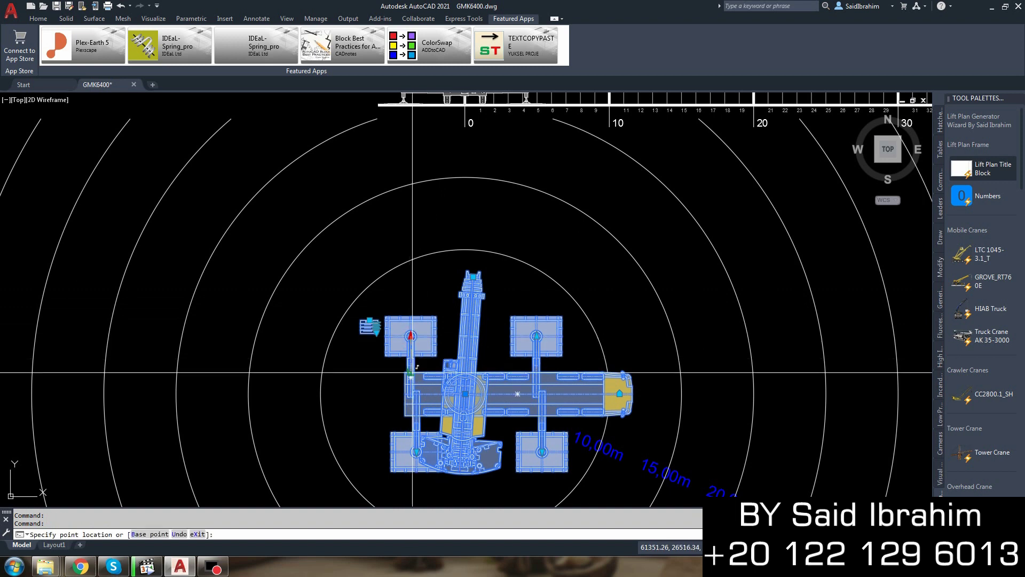
pyautogui.click(411, 371)
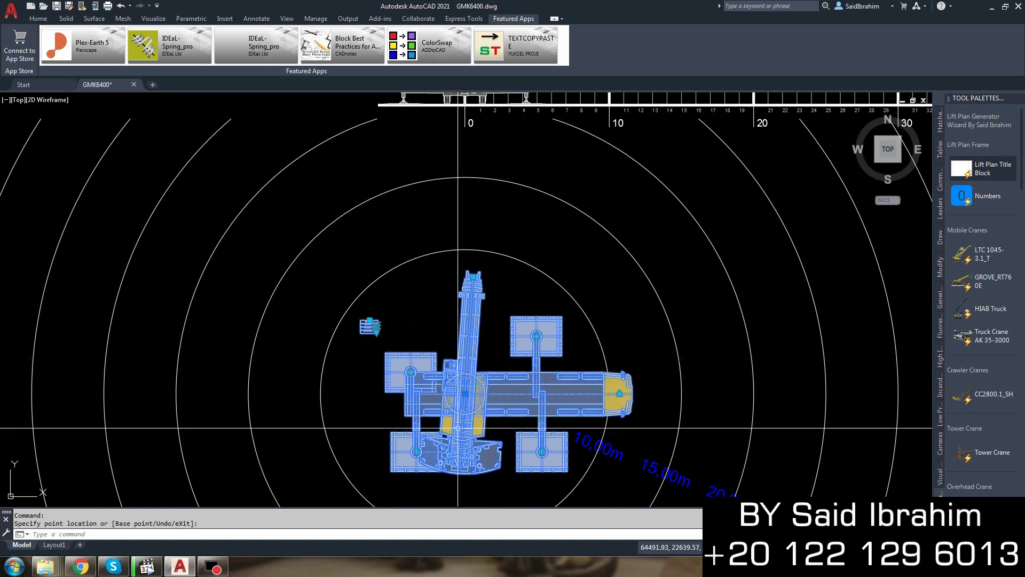
# - Step the outrigger spread through presets, including 6,30m, settling on 5,00m
pyautogui.click(379, 330)
pyautogui.click(390, 336)
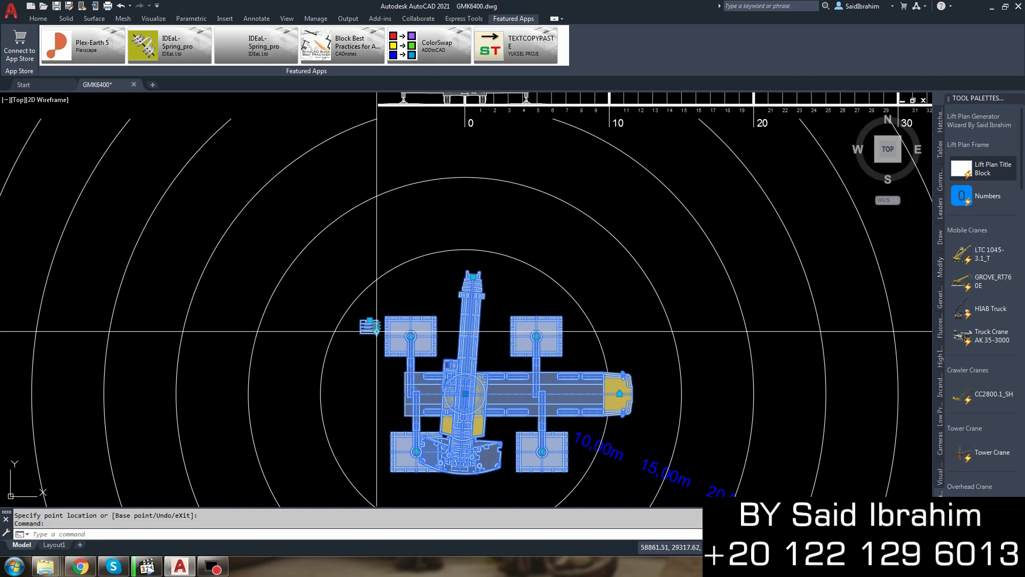
pyautogui.click(377, 331)
pyautogui.click(388, 351)
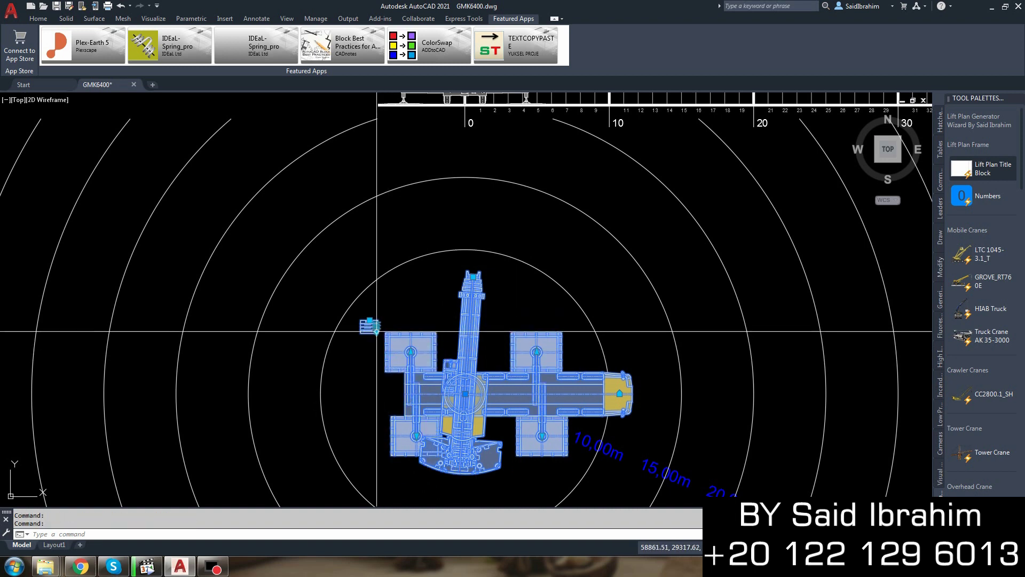
pyautogui.click(376, 329)
pyautogui.click(384, 363)
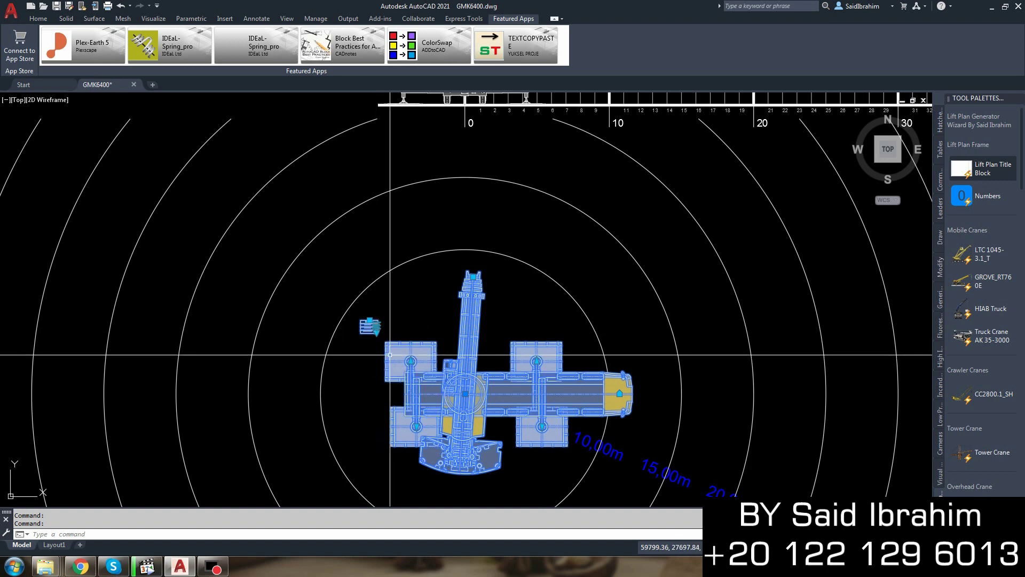
# - Deselect the crane and zoom extents to show the whole lift plan sheet
pyautogui.press('Escape')
pyautogui.scroll(-3, 435, 328)
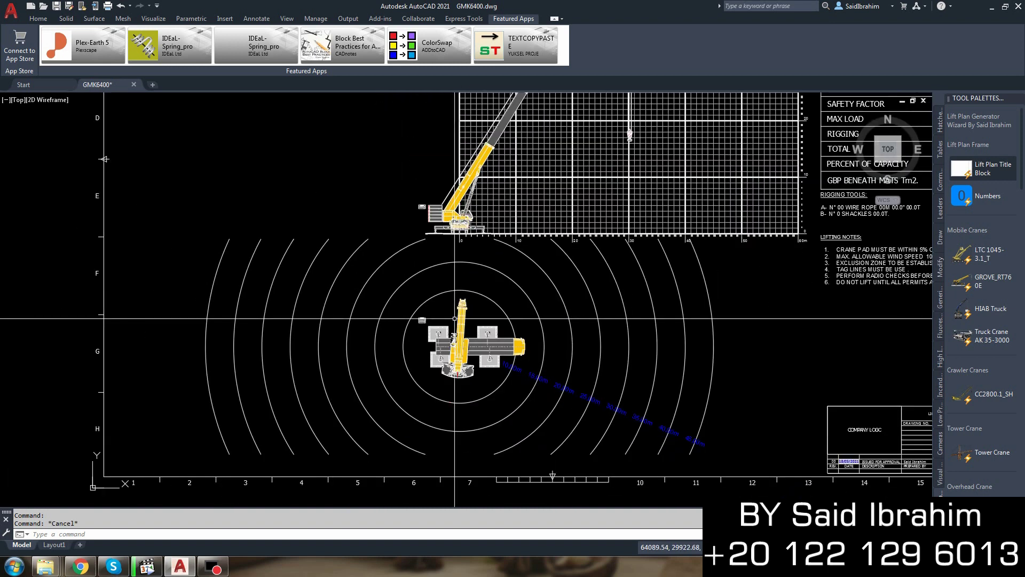
pyautogui.scroll(-4, 455, 318)
pyautogui.middleClick(460, 300)
pyautogui.middleClick(460, 300)
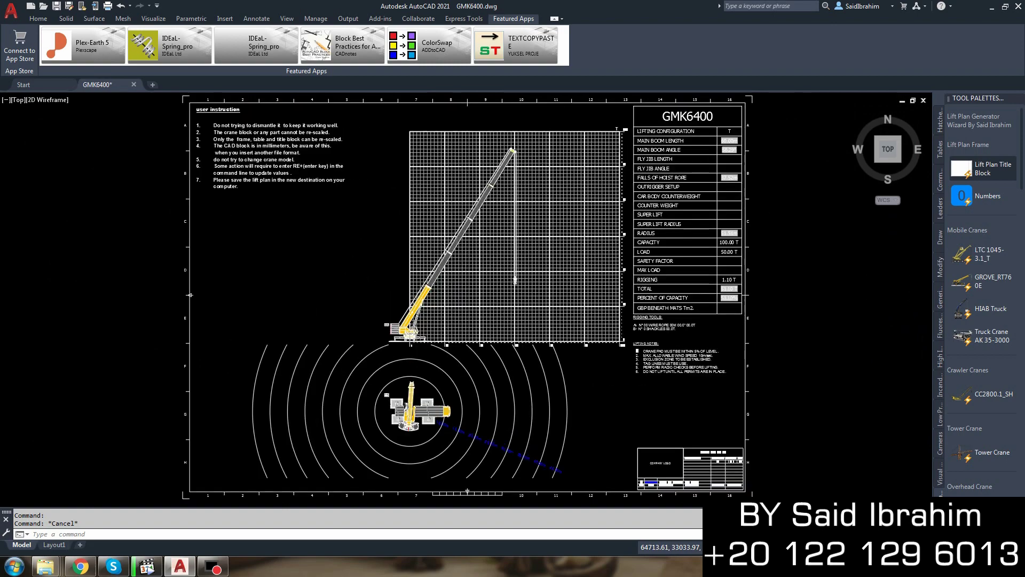